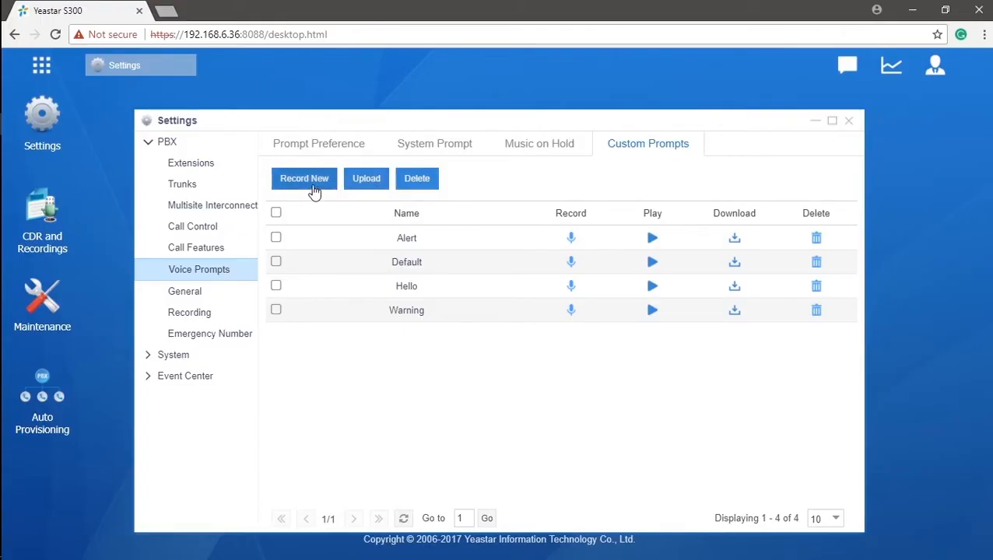
Begin uploading a new file to the Custom Prompts list.
{"action": "left_click", "coordinate": [365, 187]}
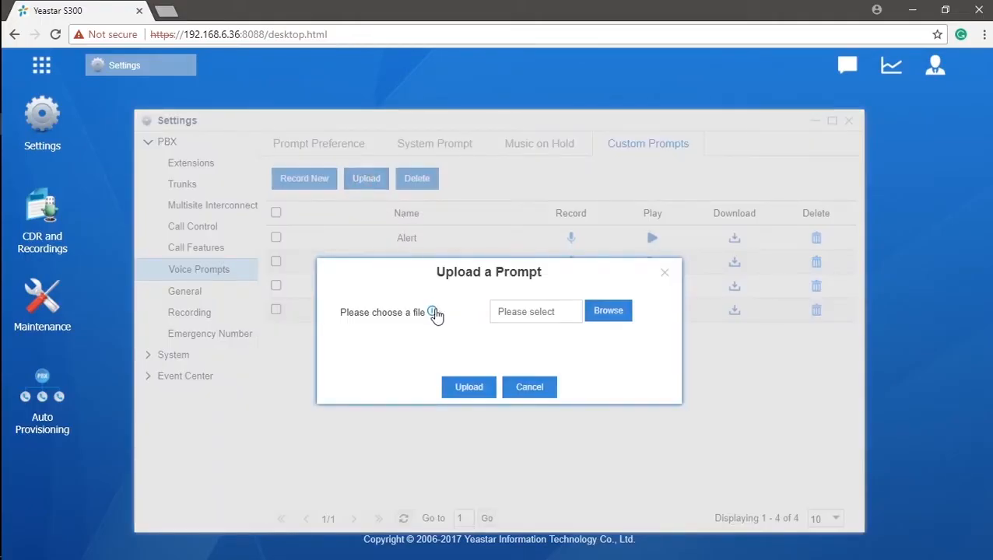
Upload the Hello audio file from the Prompts folder, overwriting the existing Hello prompt.
{"action": "mouse_move", "coordinate": [435, 312]}
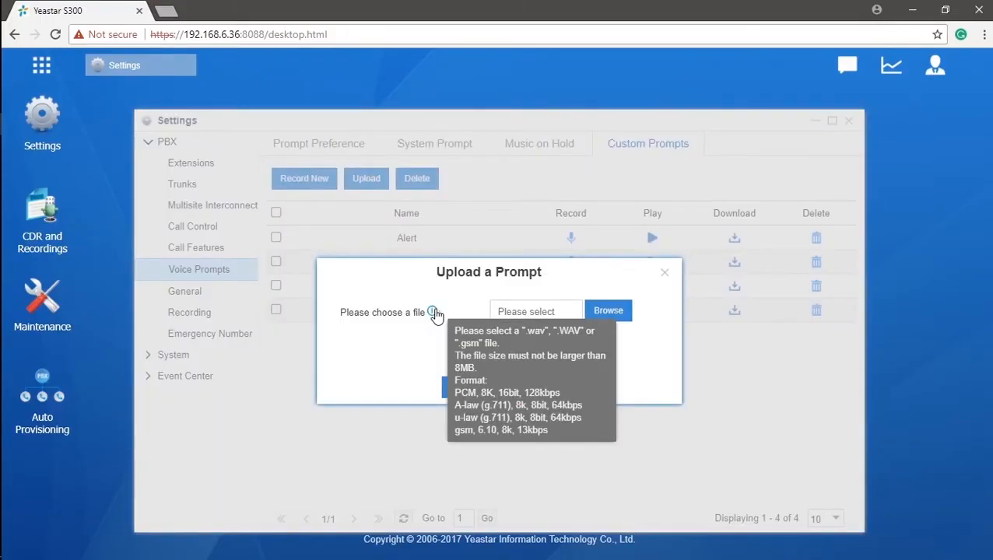
{"action": "left_click", "coordinate": [599, 311]}
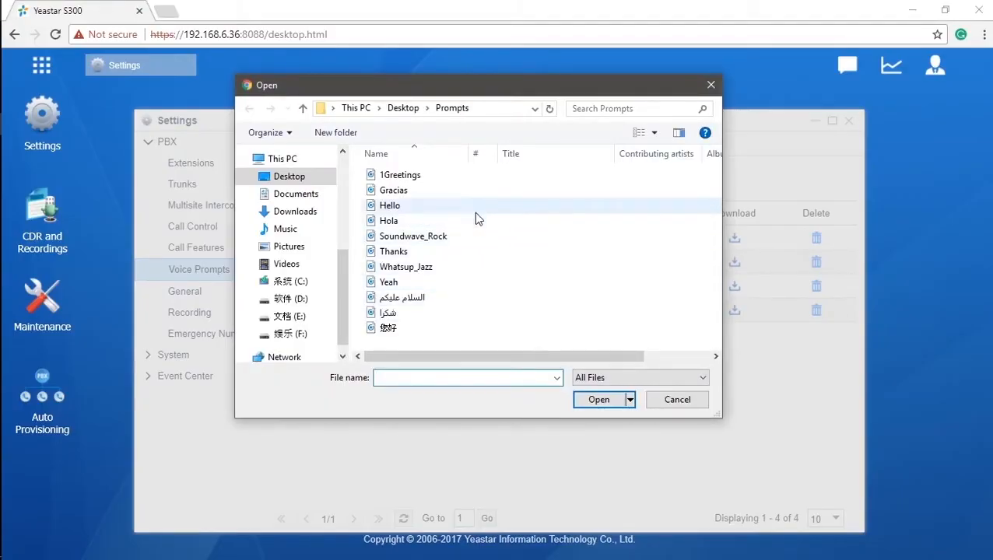
{"action": "left_click", "coordinate": [475, 210]}
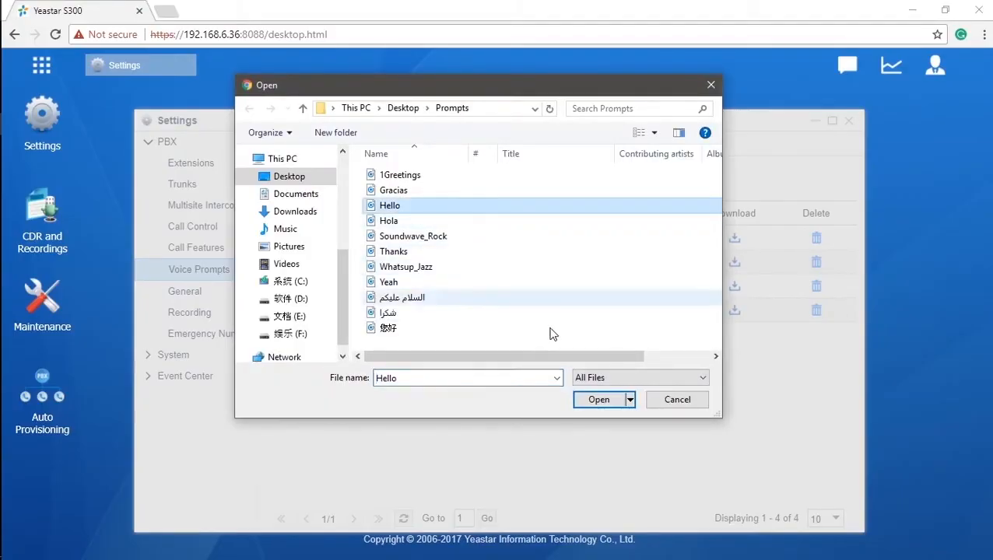
{"action": "left_click", "coordinate": [589, 402]}
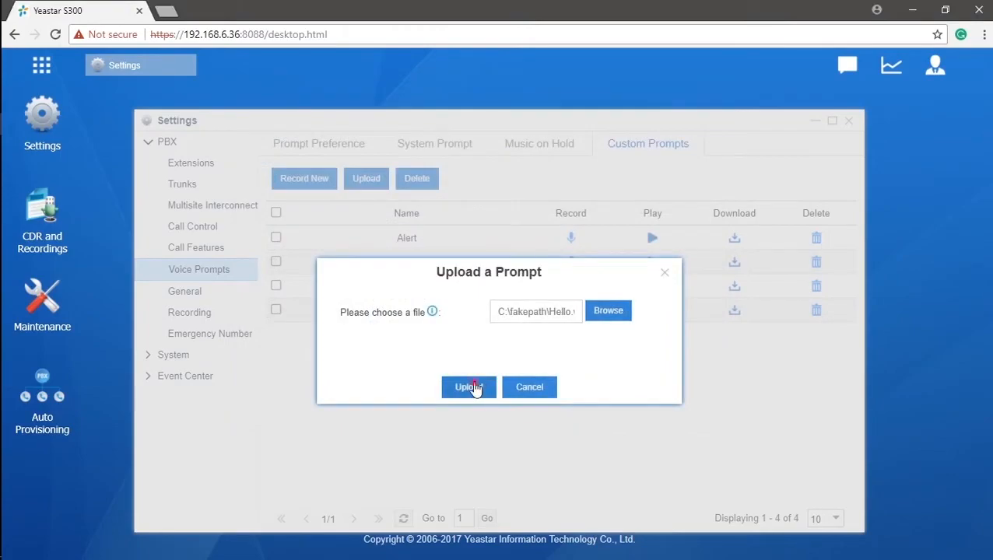
{"action": "left_click", "coordinate": [470, 386]}
{"action": "left_click", "coordinate": [470, 342]}
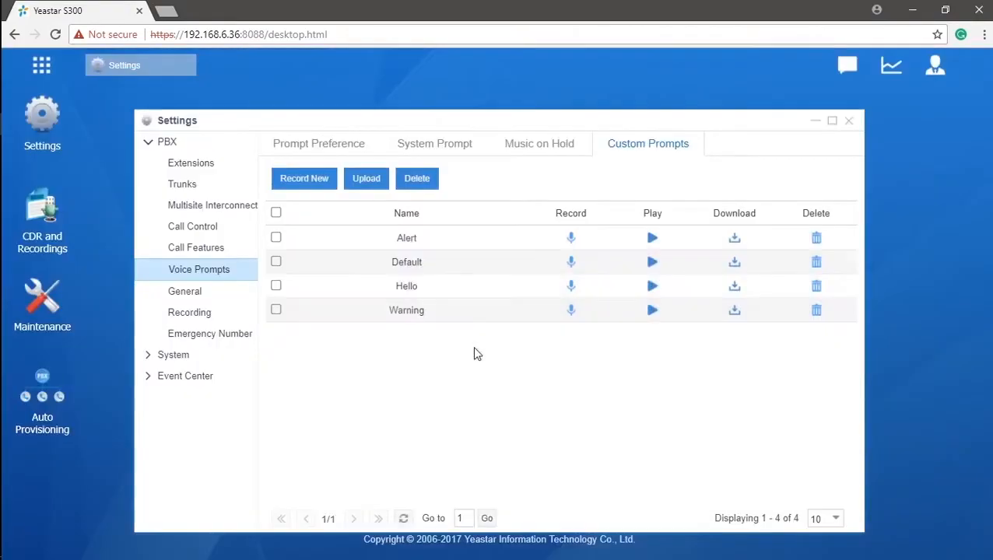
Record a new prompt named Hi from extension 1006, apply changes, and open the IVR list.
{"action": "left_click", "coordinate": [329, 186]}
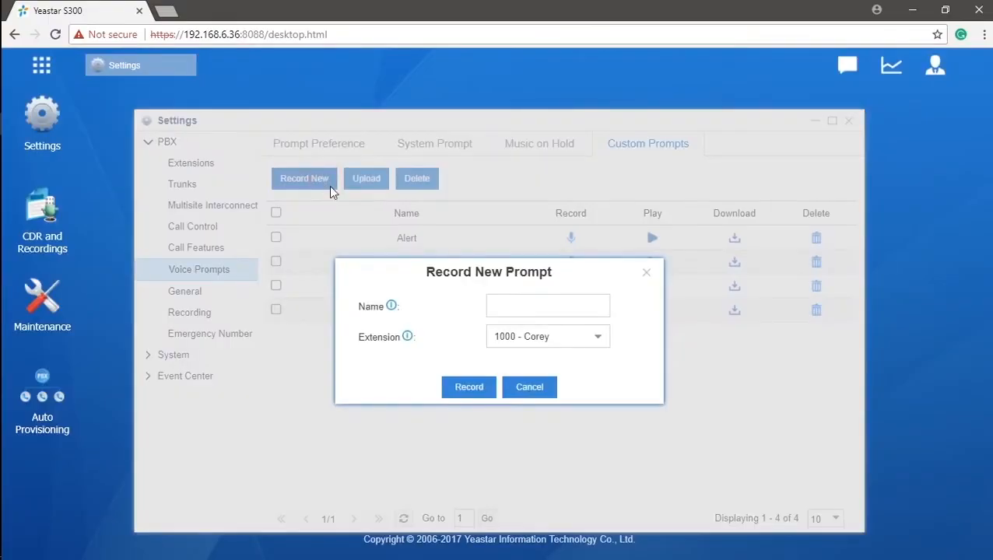
{"action": "left_click", "coordinate": [598, 338]}
{"action": "left_click", "coordinate": [585, 259]}
{"action": "left_click", "coordinate": [557, 314]}
{"action": "type", "text": "Hi"}
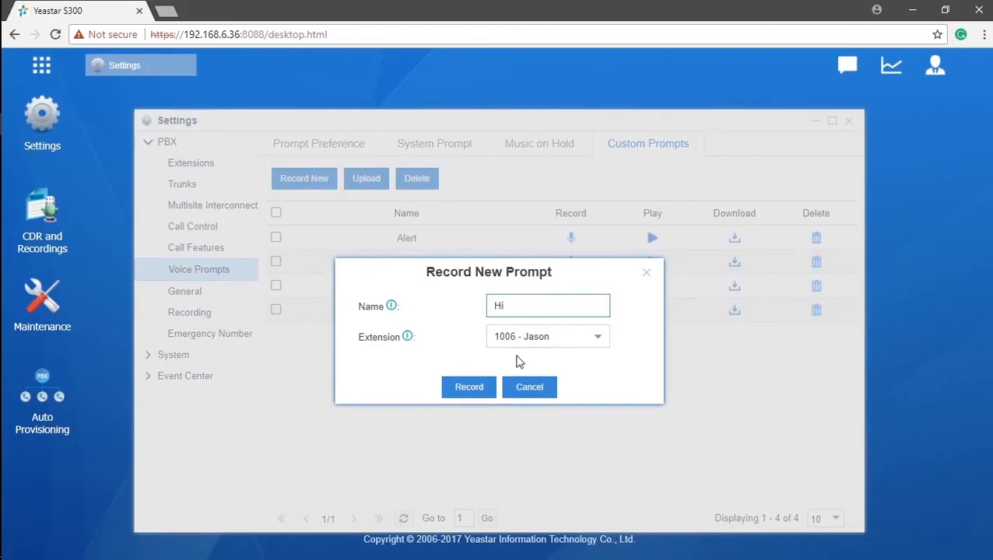
{"action": "left_click", "coordinate": [469, 387]}
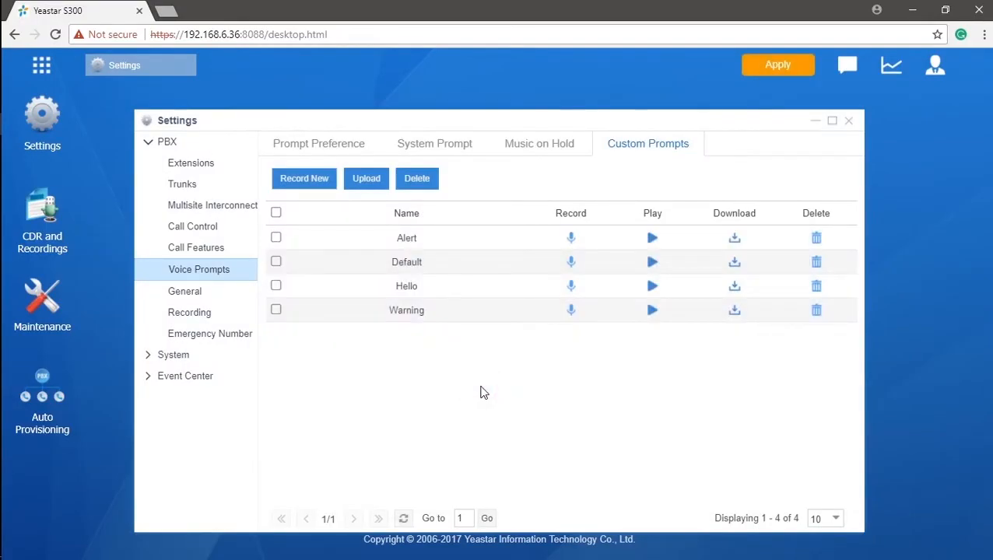
{"action": "left_click", "coordinate": [783, 73]}
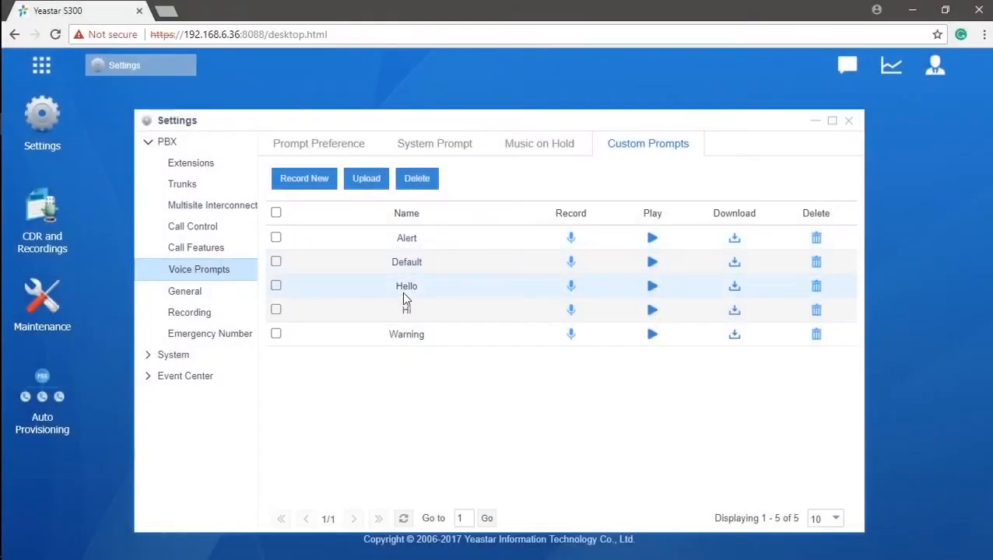
{"action": "left_click", "coordinate": [408, 310]}
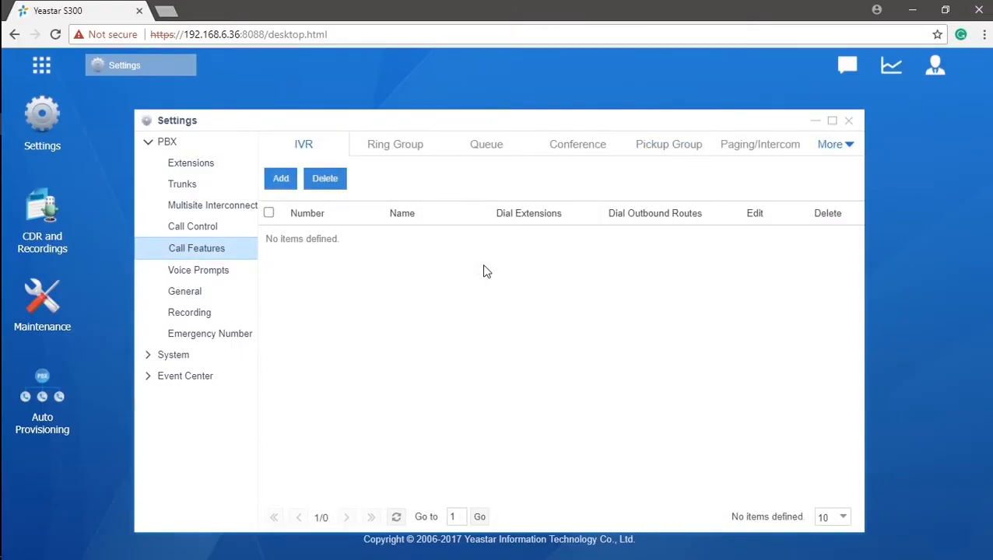
Add a new IVR keeping number 6500, name it Greetings, and begin choosing its prompt.
{"action": "left_click", "coordinate": [288, 184]}
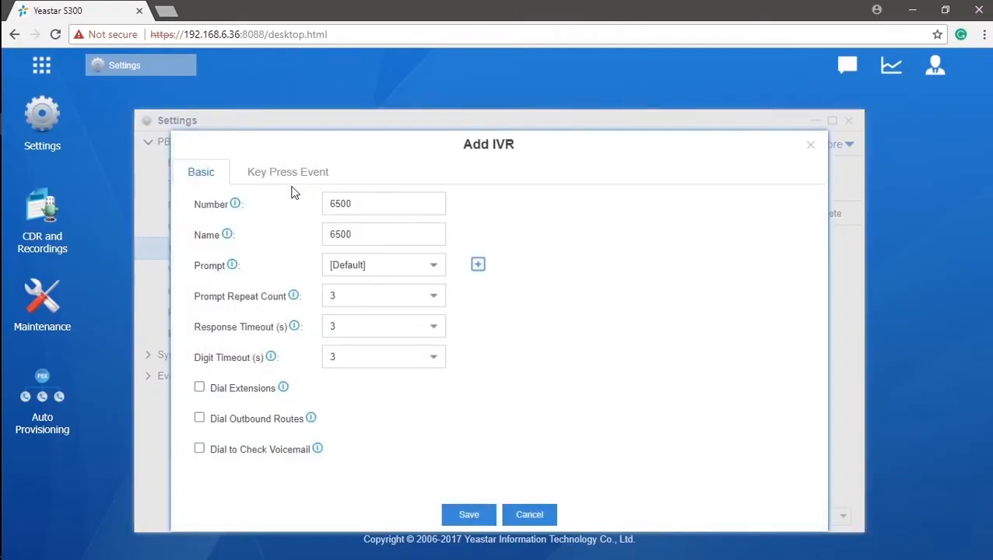
{"action": "left_click", "coordinate": [374, 203]}
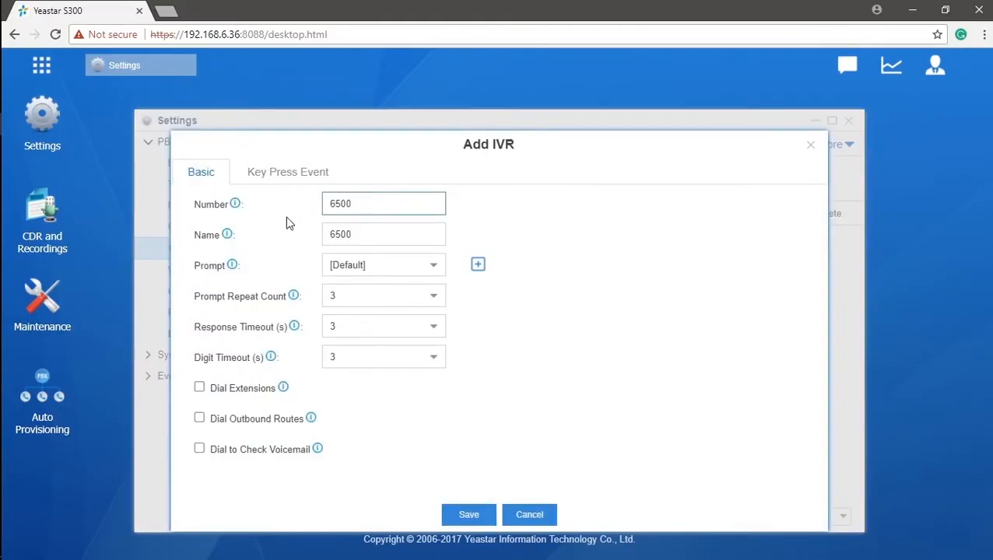
{"action": "mouse_move", "coordinate": [236, 207]}
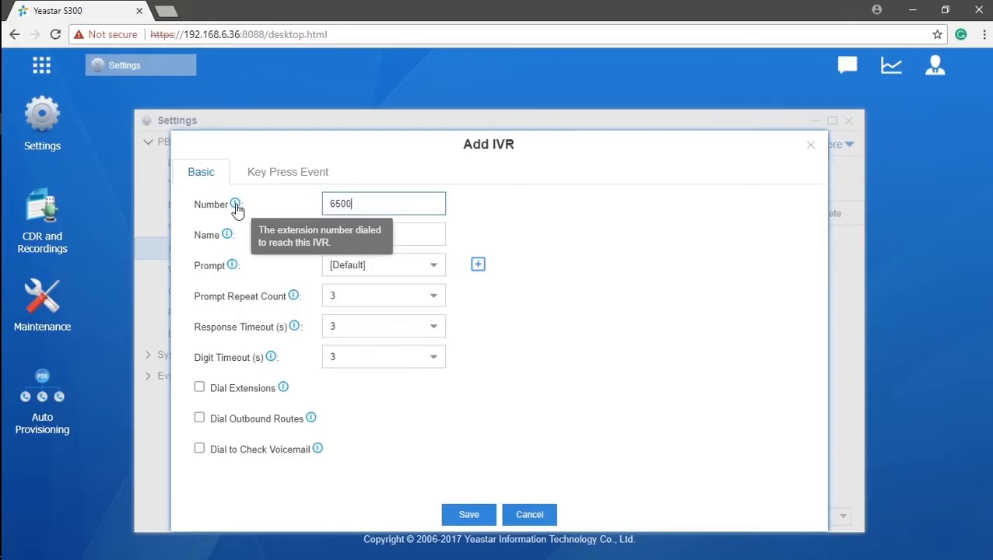
{"action": "left_click_drag", "start_coordinate": [430, 232], "coordinate": [317, 232]}
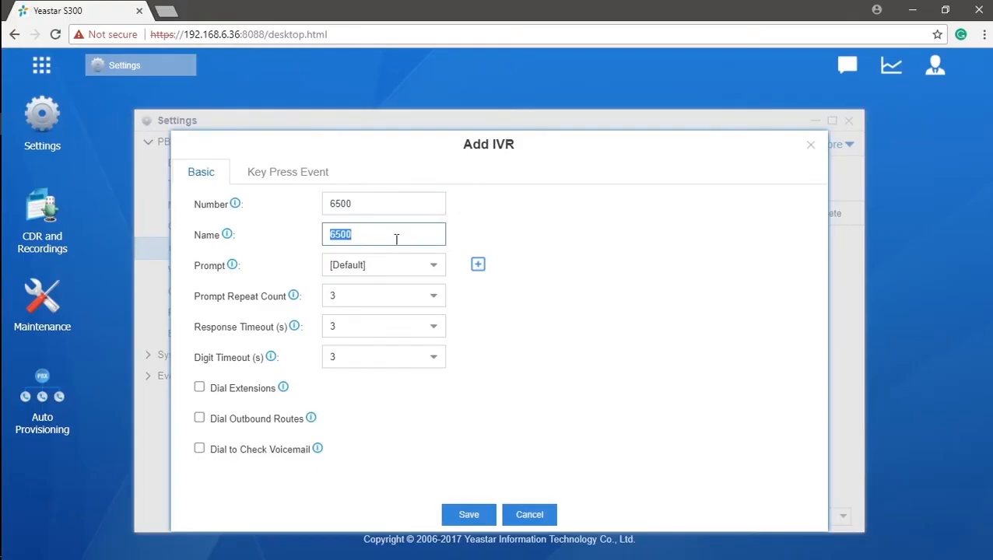
{"action": "type", "text": "Greetings"}
{"action": "left_click", "coordinate": [435, 271]}
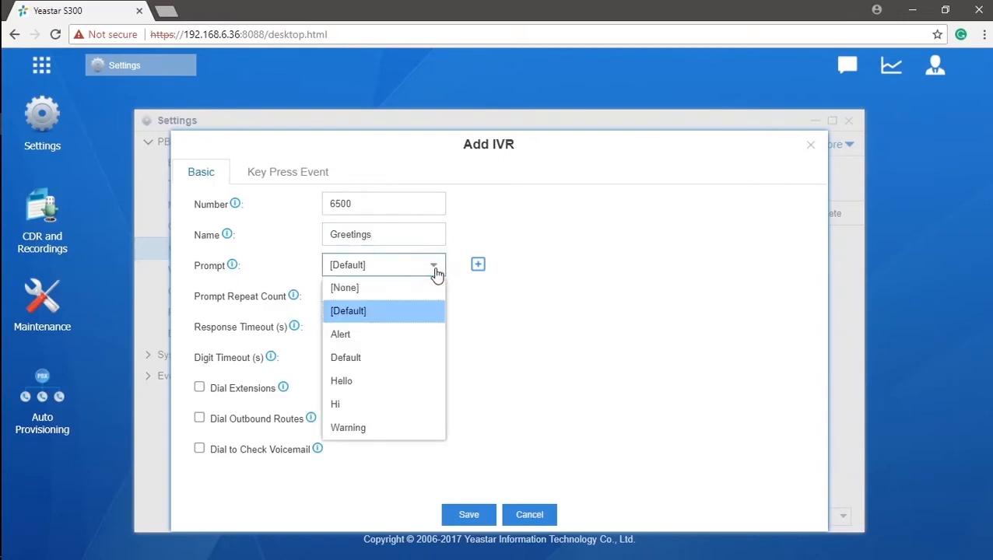
Set the IVR prompts to Hello followed by a second prompt, Hi.
{"action": "left_click", "coordinate": [421, 387]}
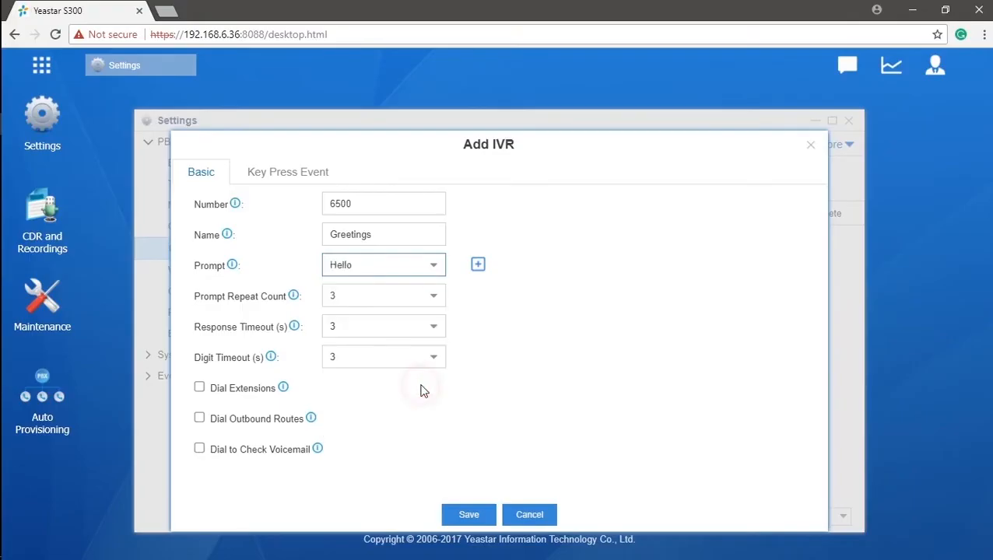
{"action": "left_click", "coordinate": [478, 266]}
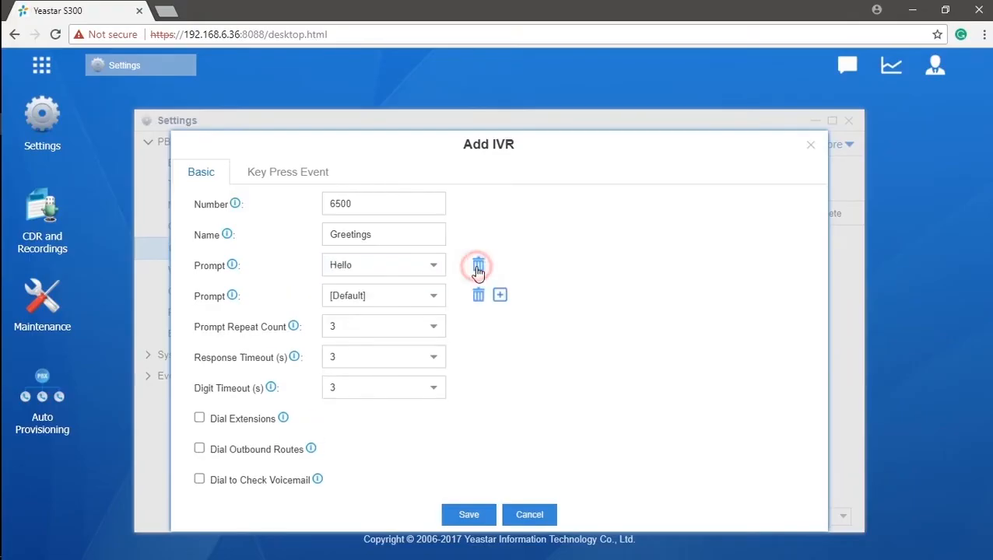
{"action": "left_click", "coordinate": [439, 297]}
{"action": "left_click", "coordinate": [376, 434]}
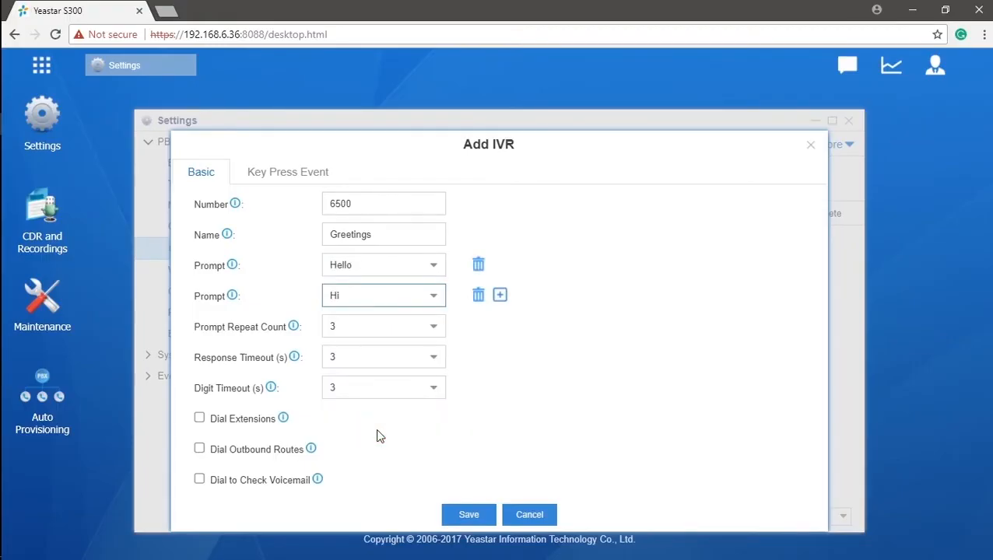
Keep the prompt repeat count at 3 and enable Dial Extensions.
{"action": "left_click", "coordinate": [436, 331]}
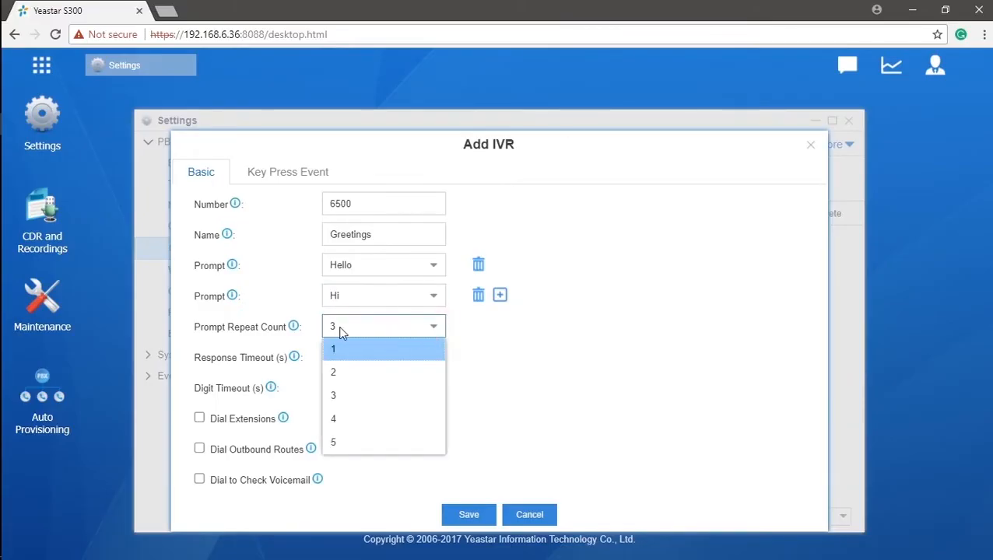
{"action": "mouse_move", "coordinate": [294, 330]}
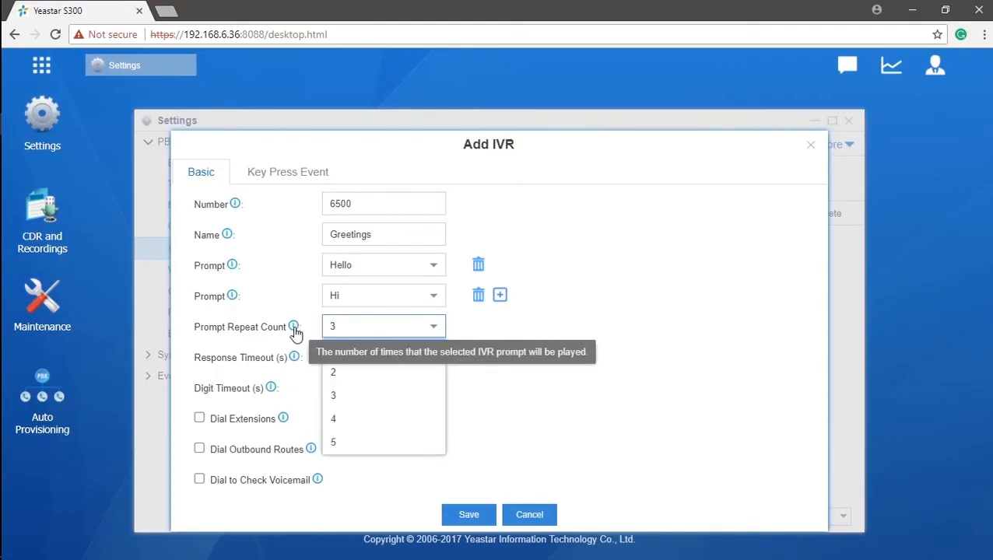
{"action": "left_click", "coordinate": [303, 365]}
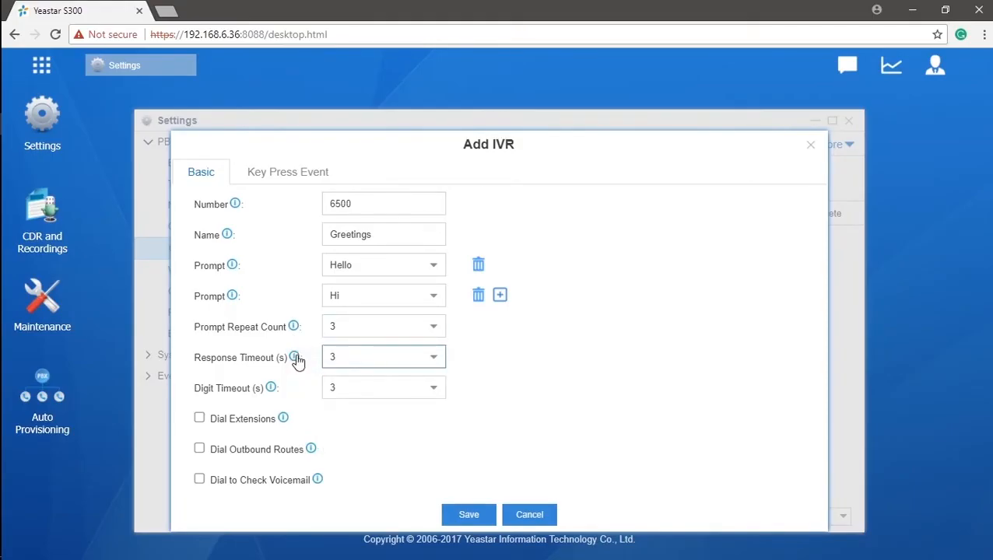
{"action": "mouse_move", "coordinate": [295, 359]}
{"action": "mouse_move", "coordinate": [274, 391]}
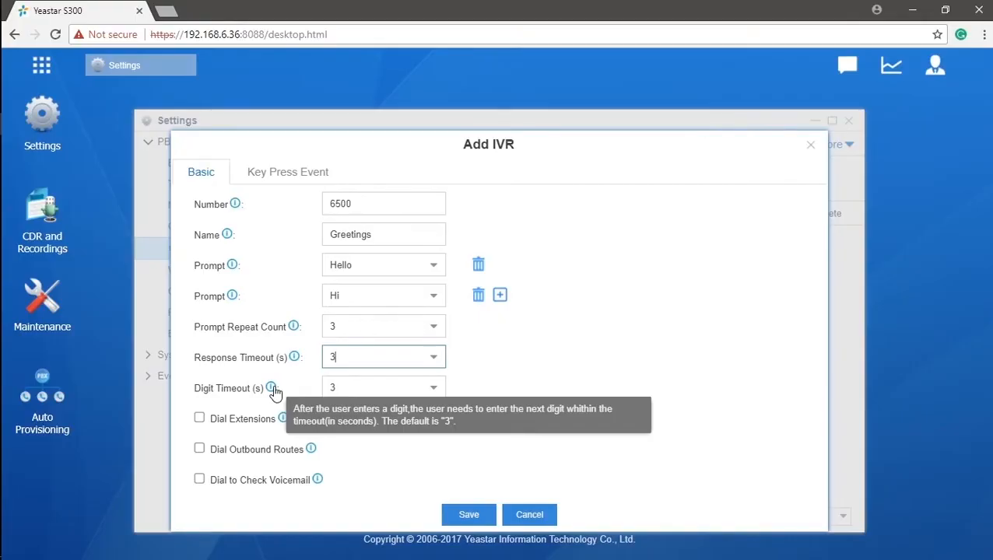
{"action": "mouse_move", "coordinate": [283, 426]}
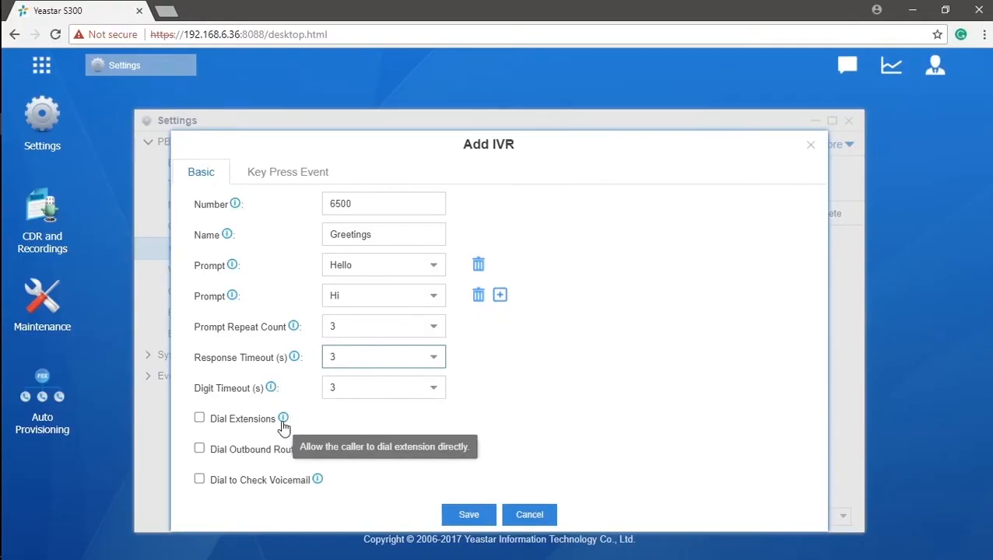
{"action": "left_click", "coordinate": [200, 418]}
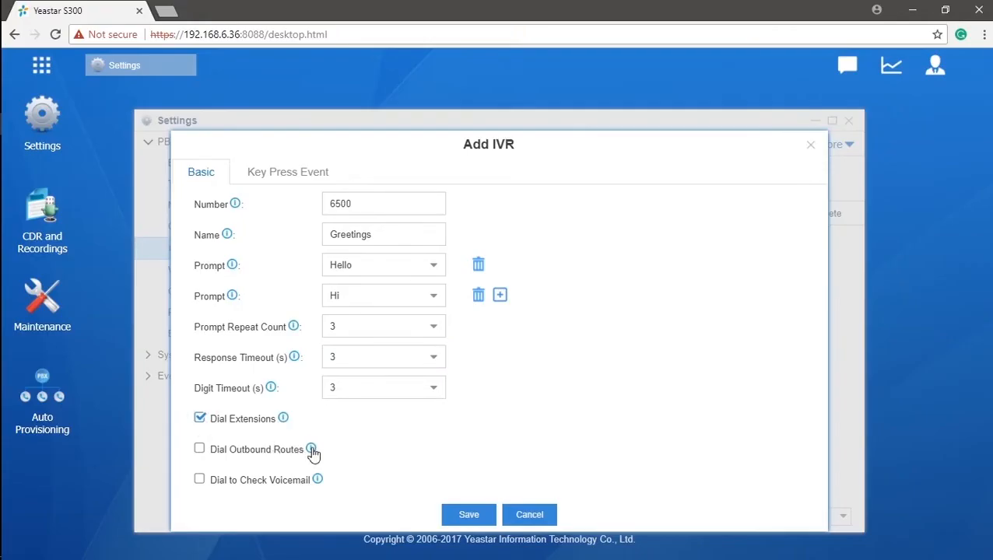
Allow callers to dial outbound routes, permitting all routes including International.
{"action": "mouse_move", "coordinate": [313, 454]}
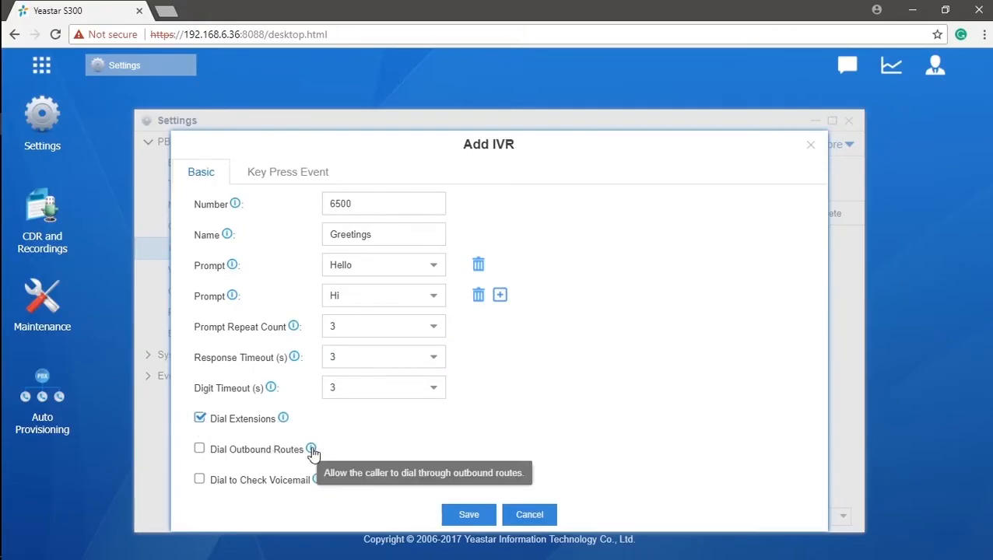
{"action": "left_click", "coordinate": [200, 450]}
{"action": "scroll", "coordinate": [231, 451], "scroll_direction": "down", "scroll_amount": 5}
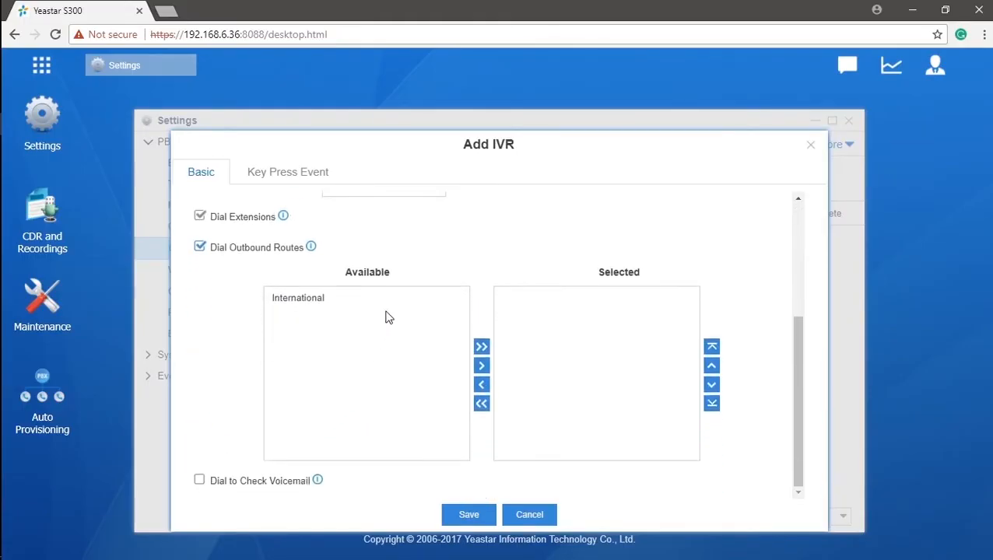
{"action": "left_click", "coordinate": [410, 298]}
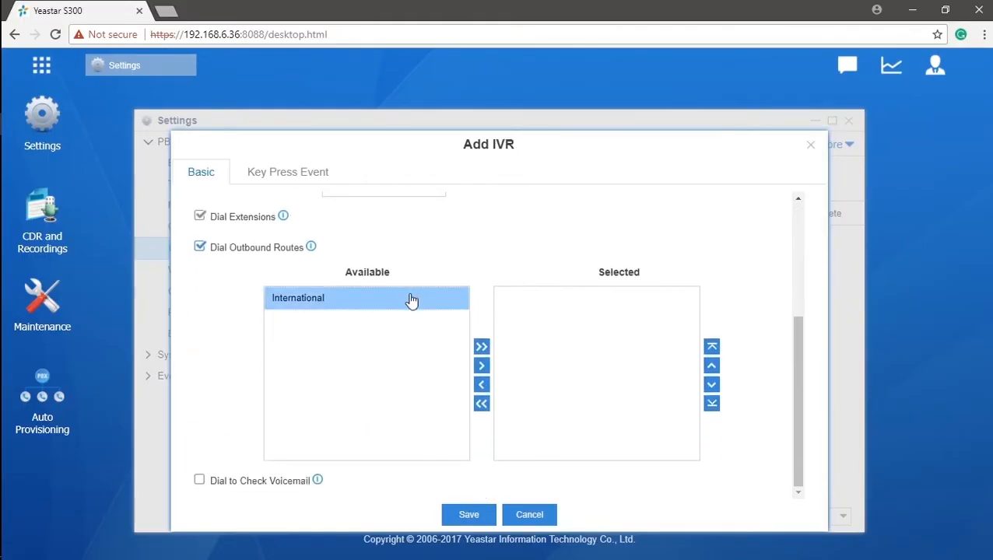
{"action": "left_click", "coordinate": [483, 348]}
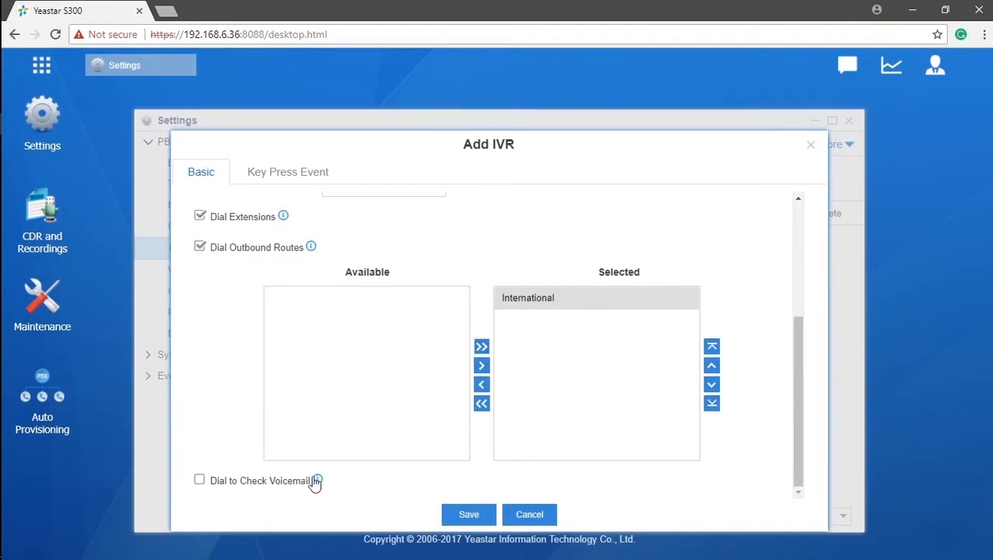
Let callers dial in to check voicemail, then view the Key Press Event settings.
{"action": "mouse_move", "coordinate": [319, 483]}
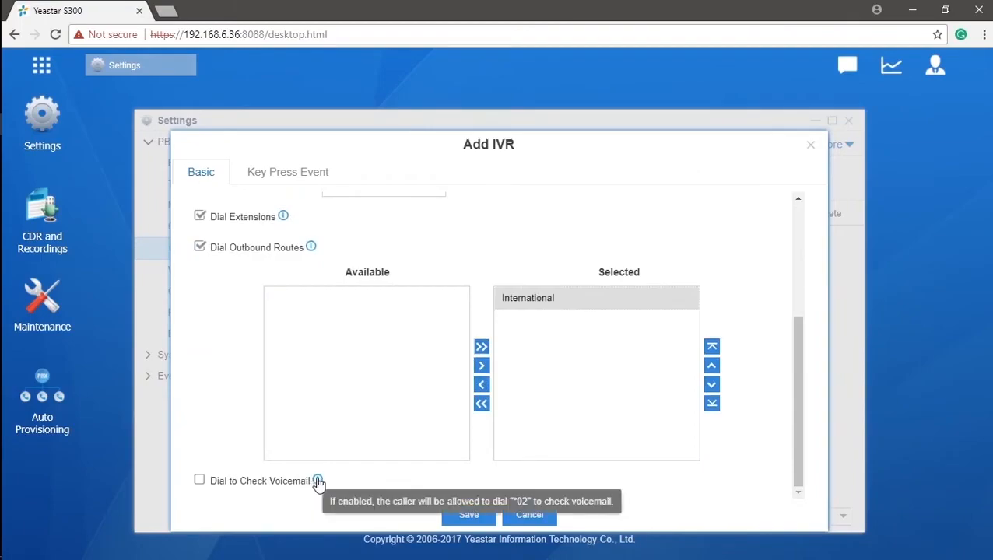
{"action": "left_click", "coordinate": [200, 481]}
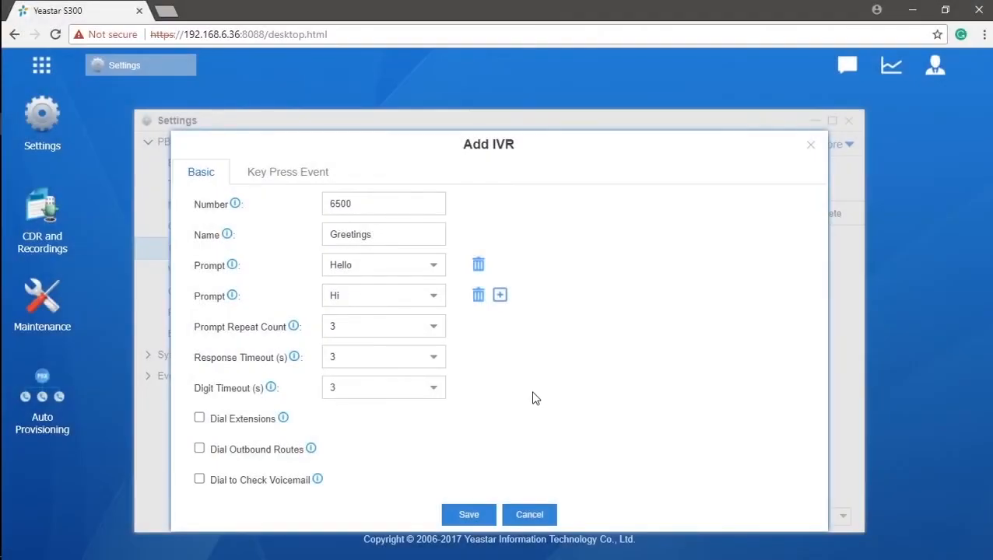
{"action": "left_click", "coordinate": [265, 176]}
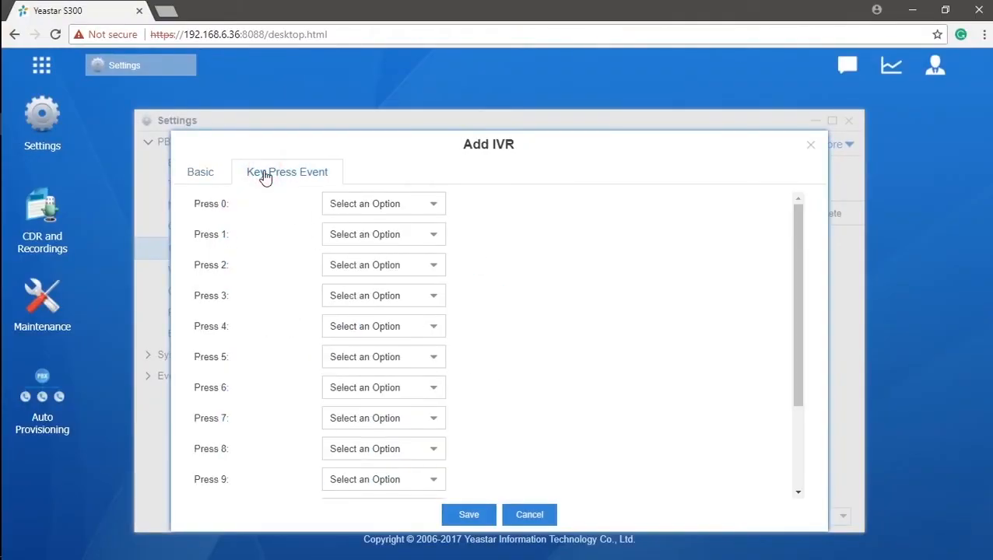
Scroll through the Key Press Event keys and review the Press 0 destination options.
{"action": "left_click_drag", "start_coordinate": [794, 225], "coordinate": [802, 315]}
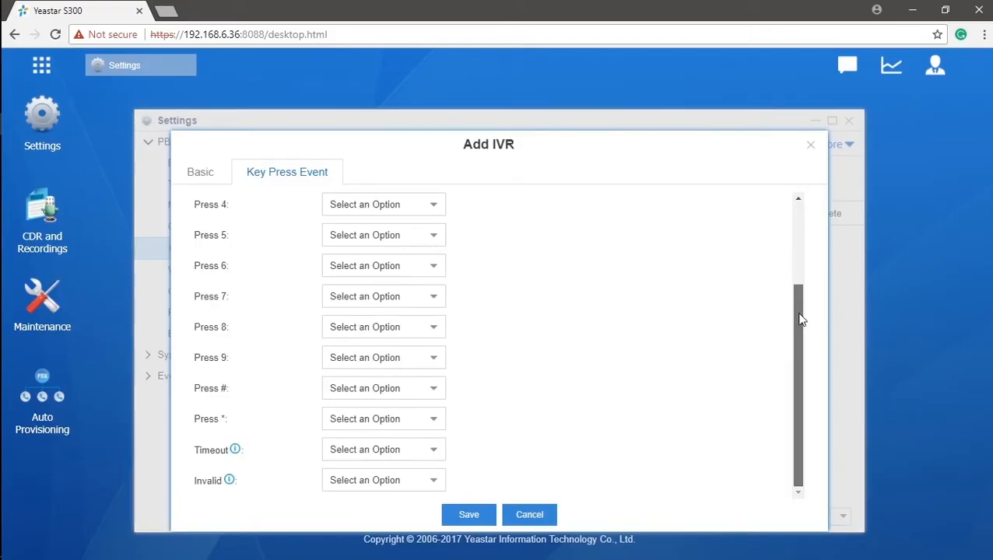
{"action": "left_click_drag", "start_coordinate": [802, 312], "coordinate": [803, 224]}
{"action": "left_click", "coordinate": [432, 204]}
{"action": "left_click_drag", "start_coordinate": [438, 244], "coordinate": [451, 312]}
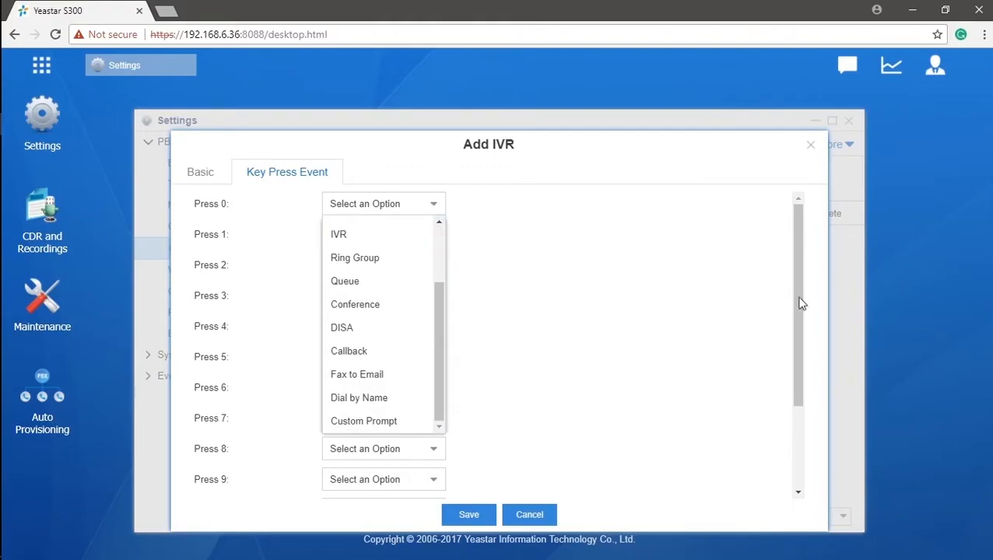
{"action": "left_click_drag", "start_coordinate": [801, 293], "coordinate": [806, 414]}
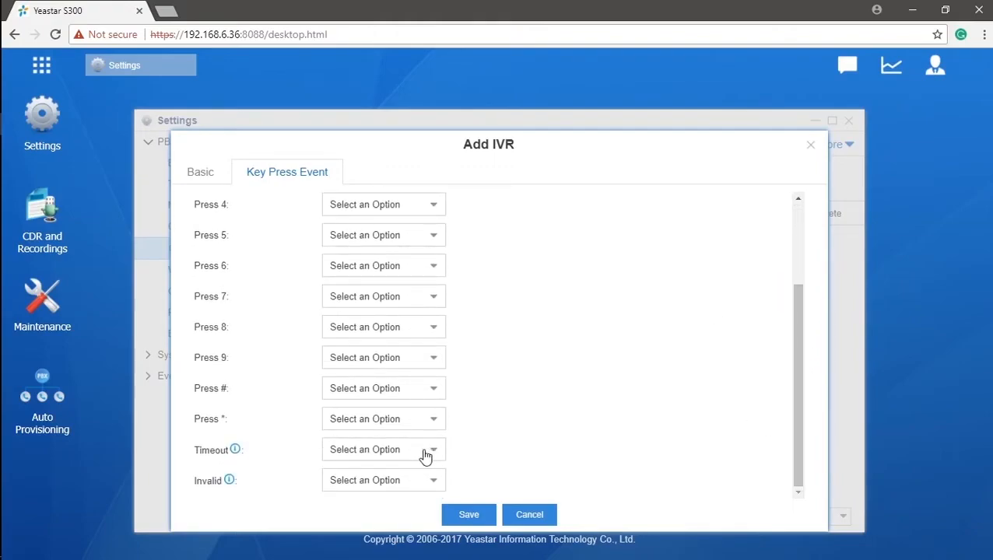
{"action": "mouse_move", "coordinate": [237, 459]}
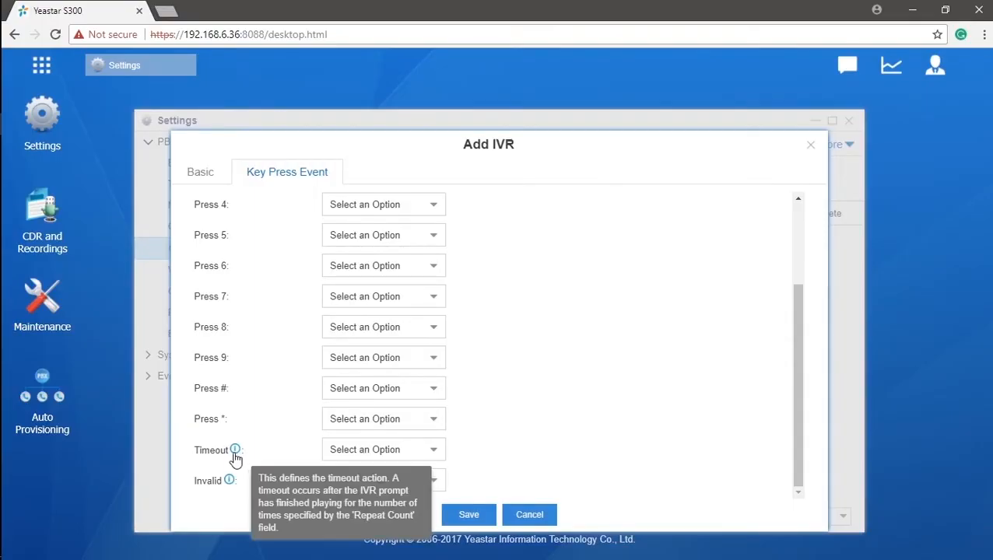
{"action": "mouse_move", "coordinate": [228, 487]}
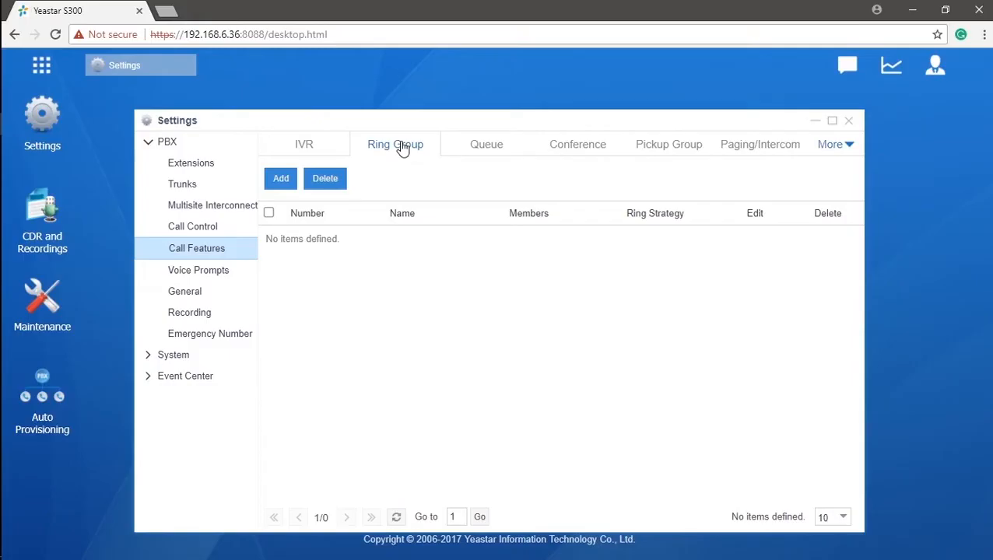
Create a ring group named Sales with members 1003, 1004, 1005 and 1006.
{"action": "left_click", "coordinate": [281, 180]}
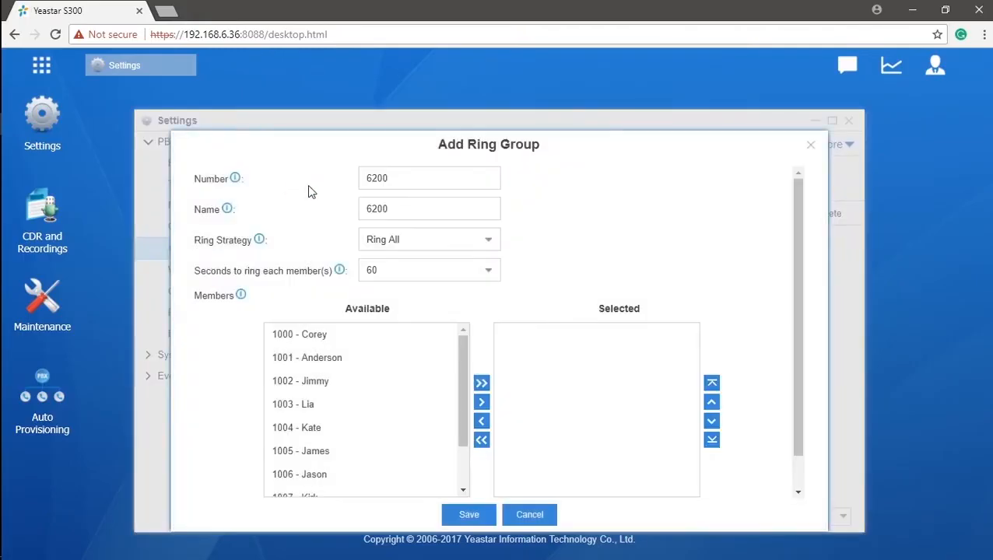
{"action": "left_click_drag", "start_coordinate": [429, 204], "coordinate": [354, 208]}
{"action": "type", "text": "Sales"}
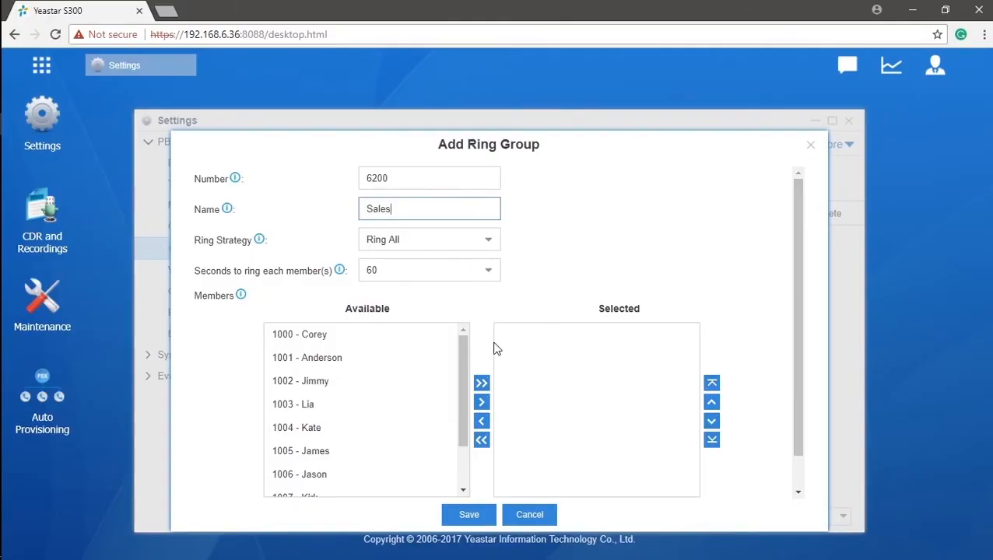
{"action": "left_click_drag", "start_coordinate": [463, 376], "coordinate": [464, 412]}
{"action": "left_click", "coordinate": [445, 347]}
{"action": "left_click", "coordinate": [434, 371]}
{"action": "left_click", "coordinate": [434, 348]}
{"action": "left_click", "coordinate": [428, 372], "text": "ctrl"}
{"action": "left_click", "coordinate": [415, 397], "text": "ctrl"}
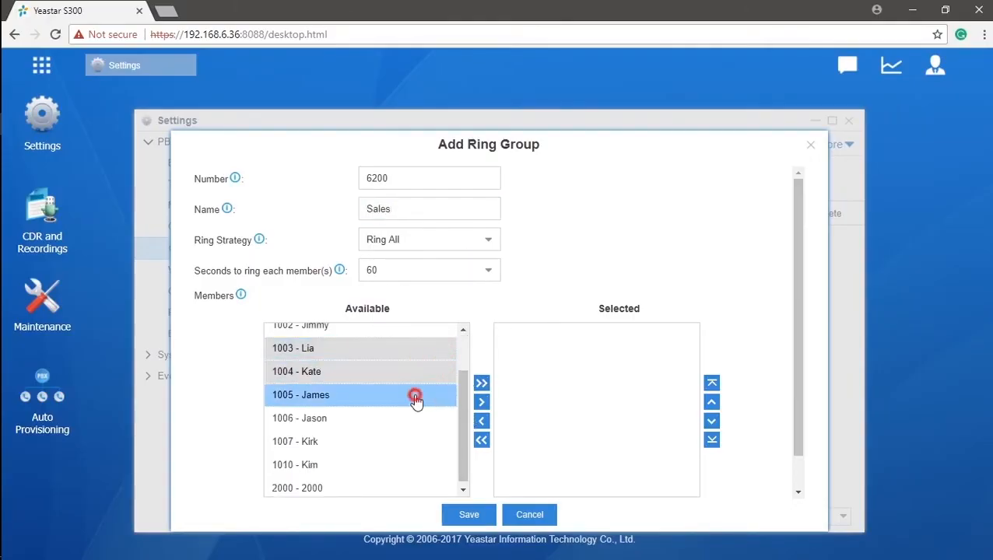
{"action": "left_click", "coordinate": [406, 419], "text": "ctrl"}
{"action": "left_click", "coordinate": [481, 402]}
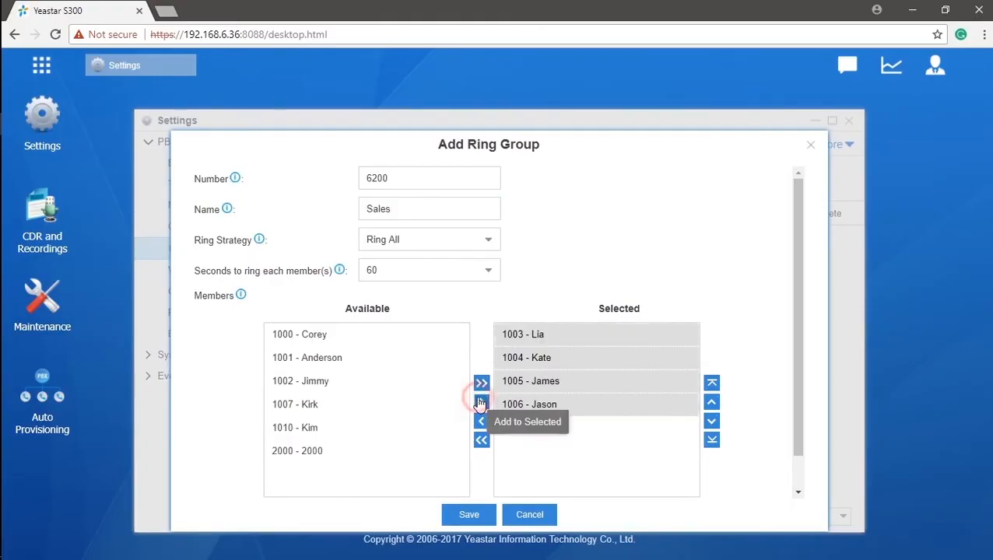
Keep the Ring All strategy and order members 1004, 1003, 1005, 1006.
{"action": "left_click", "coordinate": [489, 245]}
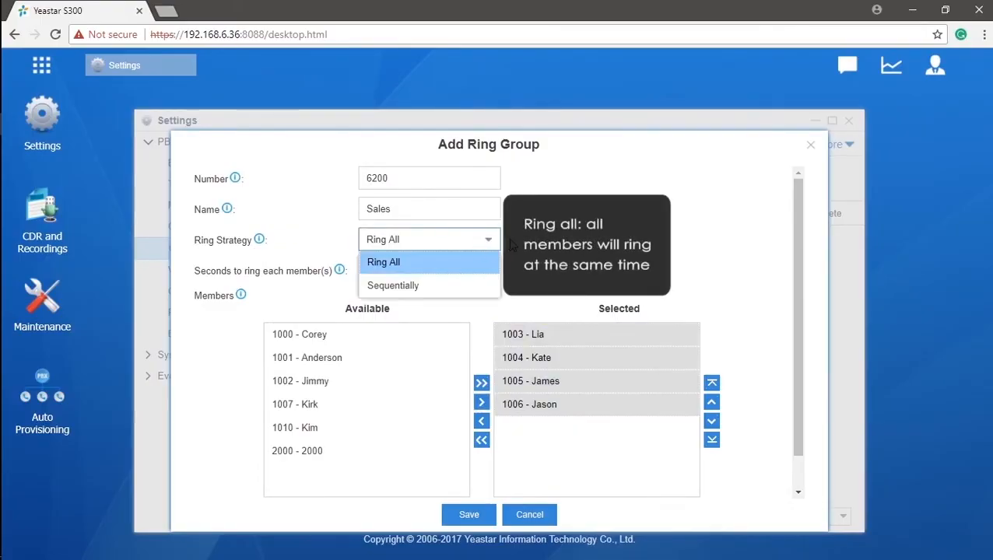
{"action": "left_click", "coordinate": [511, 245]}
{"action": "left_click", "coordinate": [617, 403]}
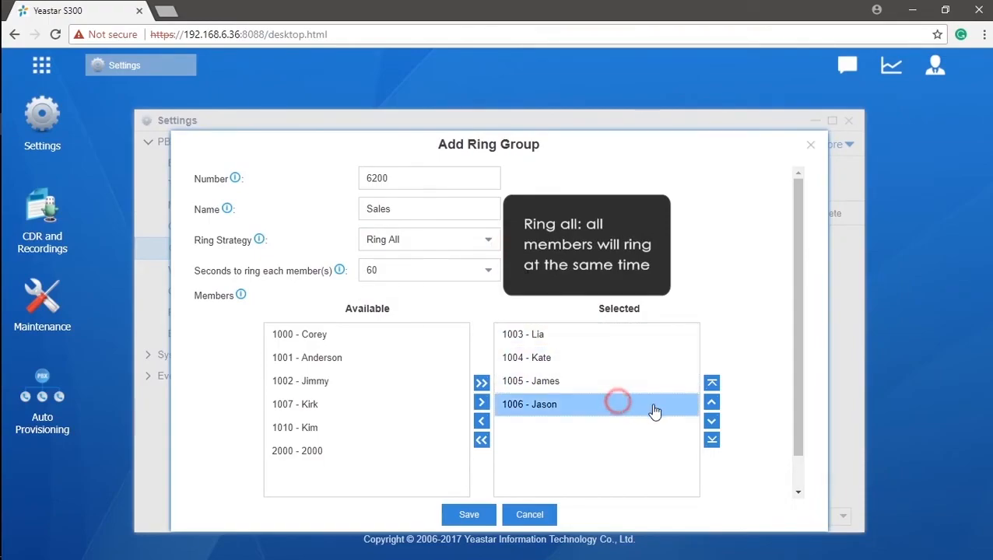
{"action": "left_click", "coordinate": [711, 401]}
{"action": "left_click", "coordinate": [711, 401]}
{"action": "left_click", "coordinate": [613, 404]}
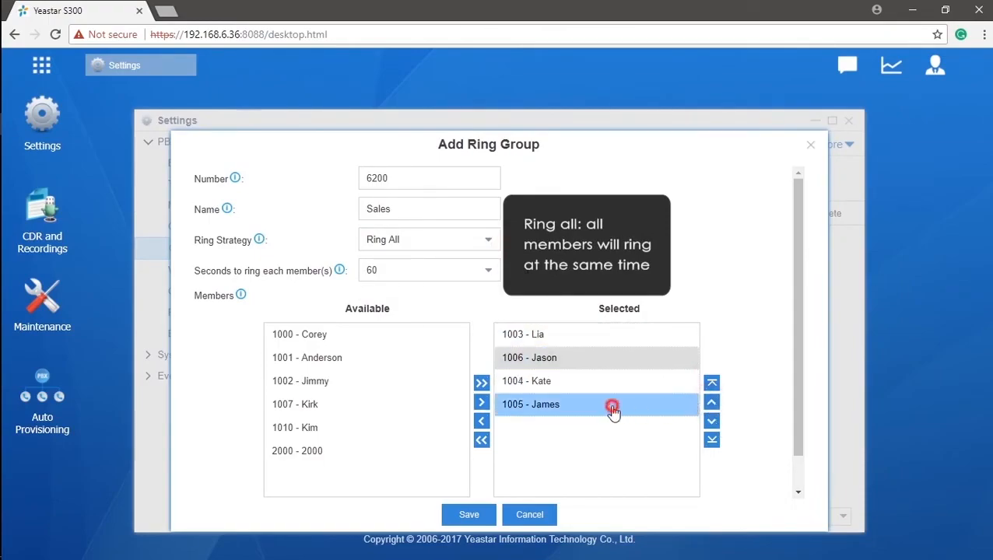
{"action": "left_click", "coordinate": [711, 401]}
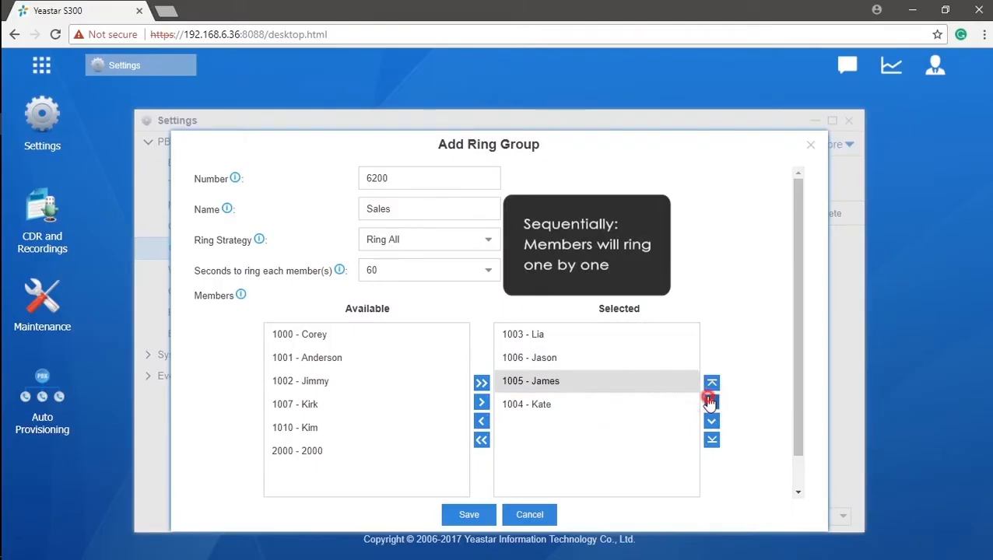
{"action": "left_click", "coordinate": [711, 401]}
{"action": "left_click", "coordinate": [676, 404]}
{"action": "left_click", "coordinate": [711, 382]}
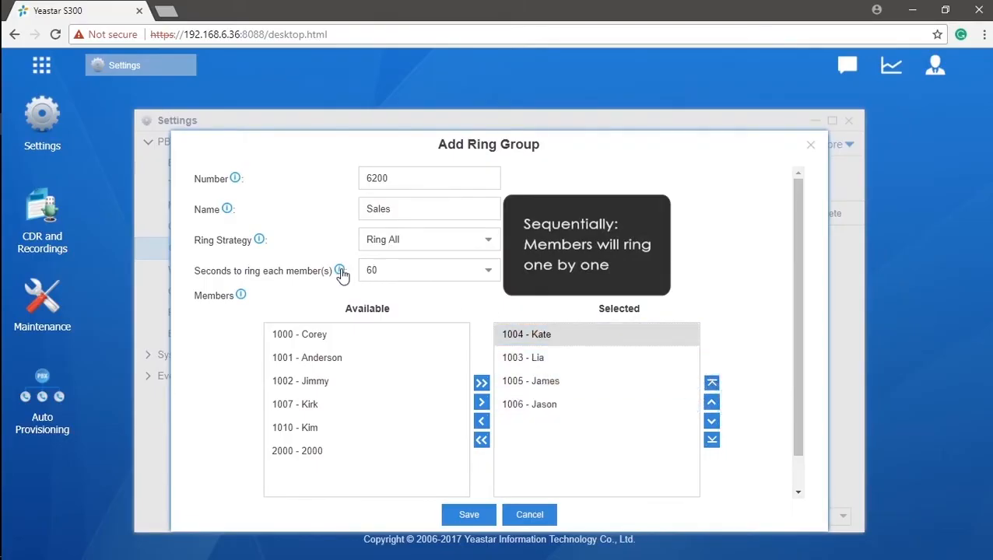
Keep the 60-second ring time and save the Sales ring group.
{"action": "mouse_move", "coordinate": [343, 277]}
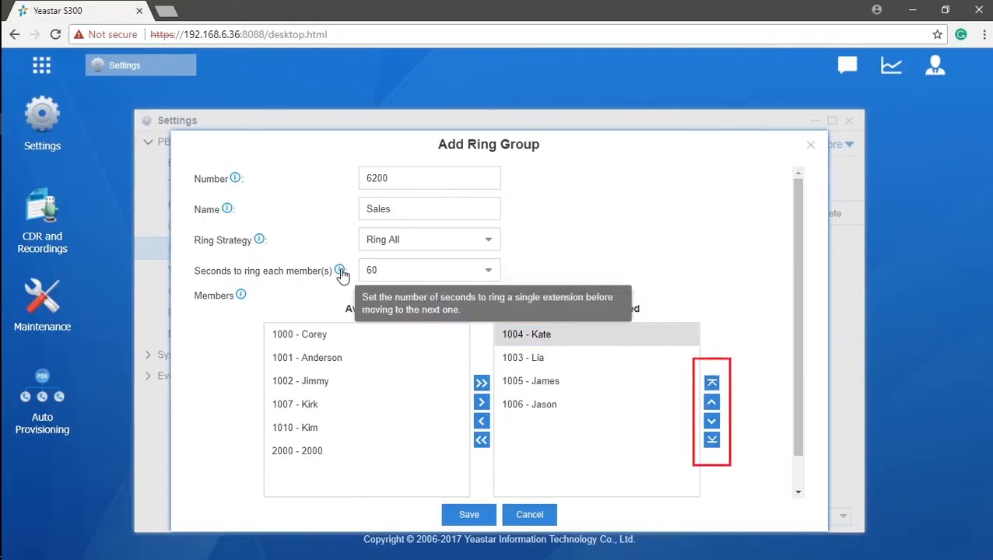
{"action": "left_click", "coordinate": [488, 274]}
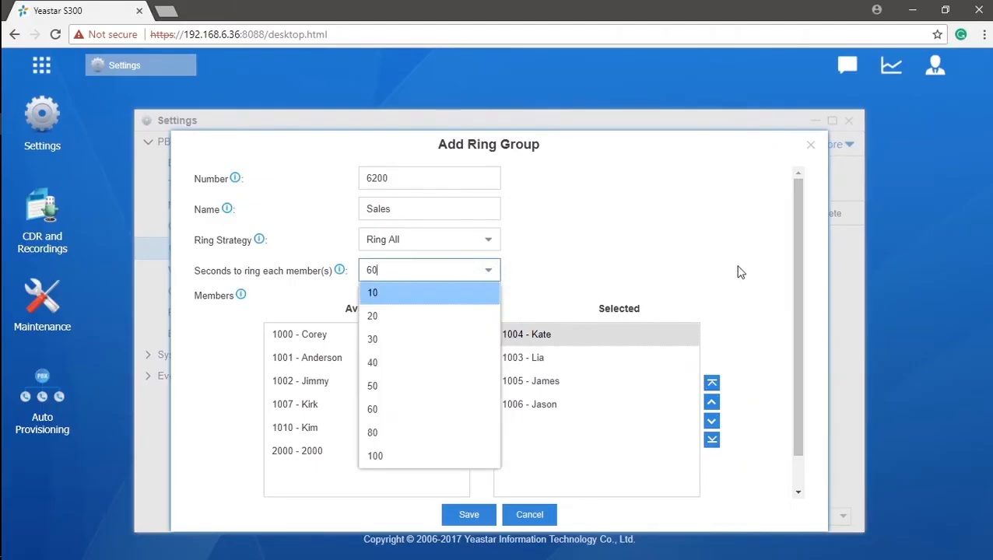
{"action": "left_click_drag", "start_coordinate": [799, 260], "coordinate": [803, 308]}
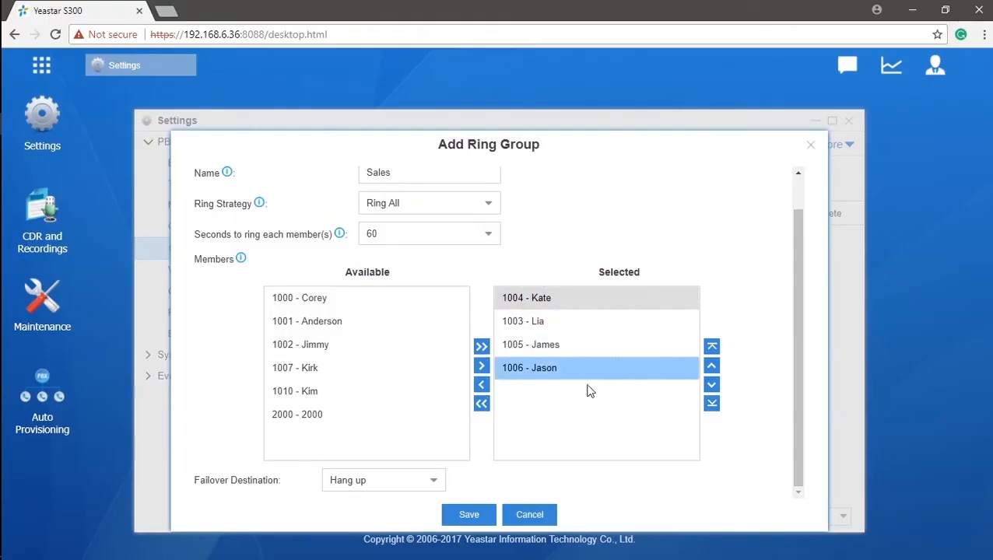
{"action": "left_click", "coordinate": [484, 520]}
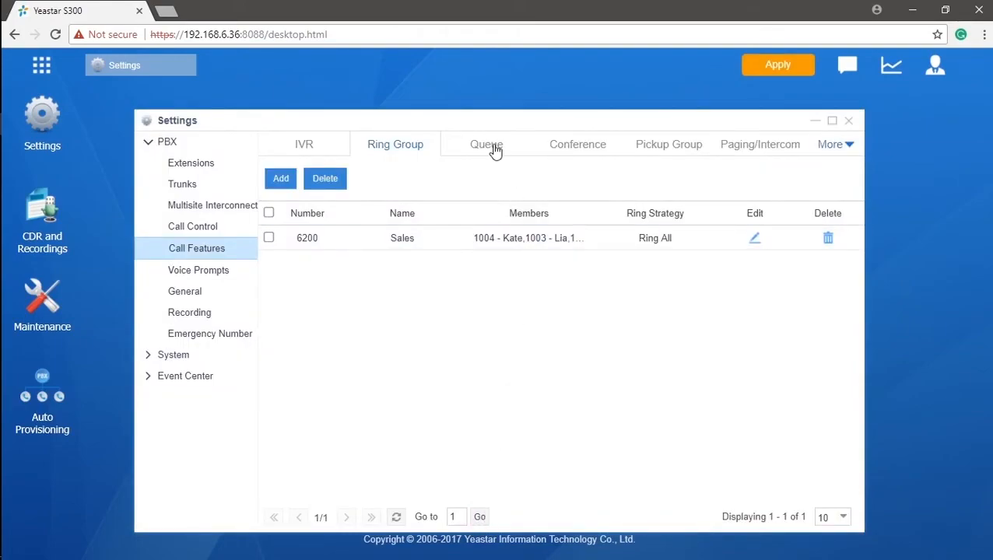
Apply the saved ring group and start a new queue prefilled as 6700.
{"action": "left_click", "coordinate": [793, 68]}
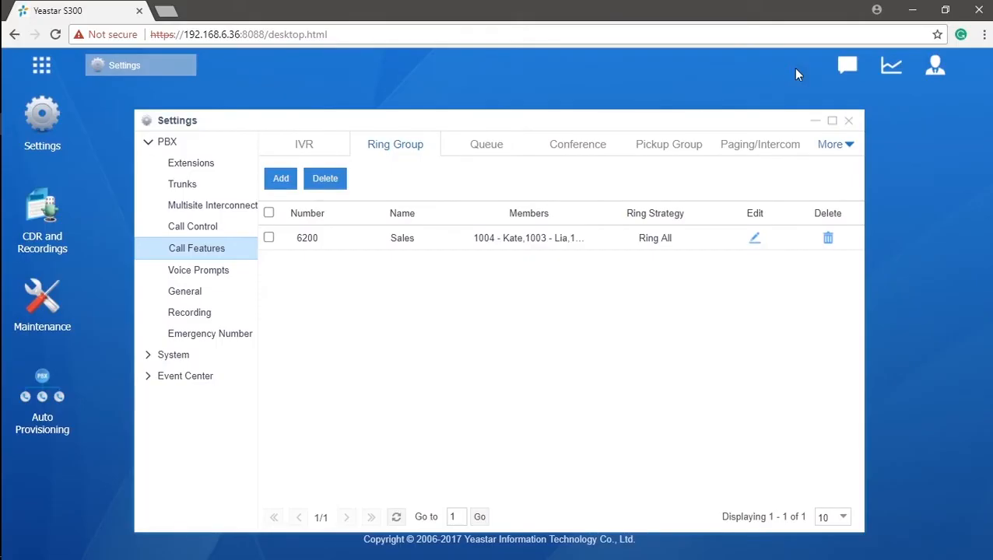
{"action": "left_click", "coordinate": [497, 149]}
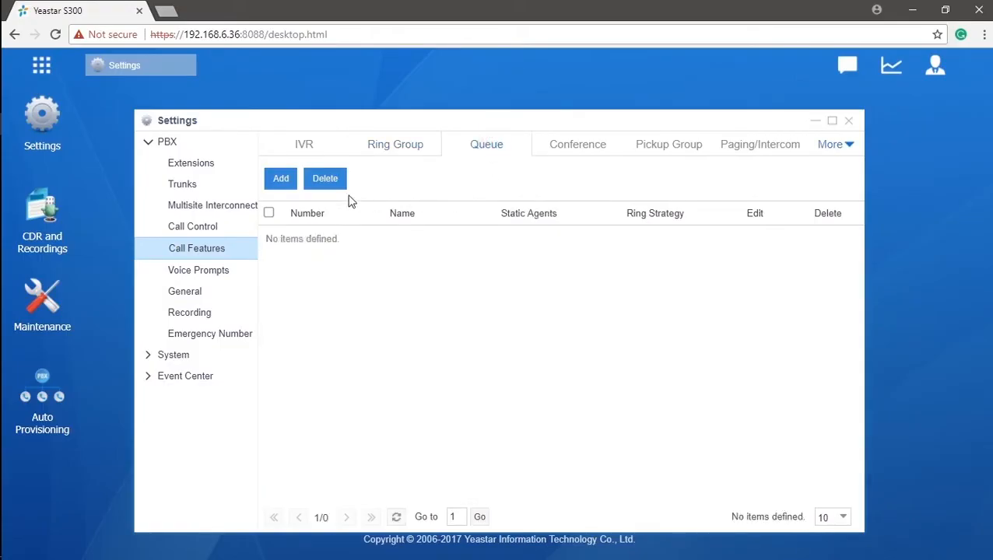
{"action": "left_click", "coordinate": [283, 183]}
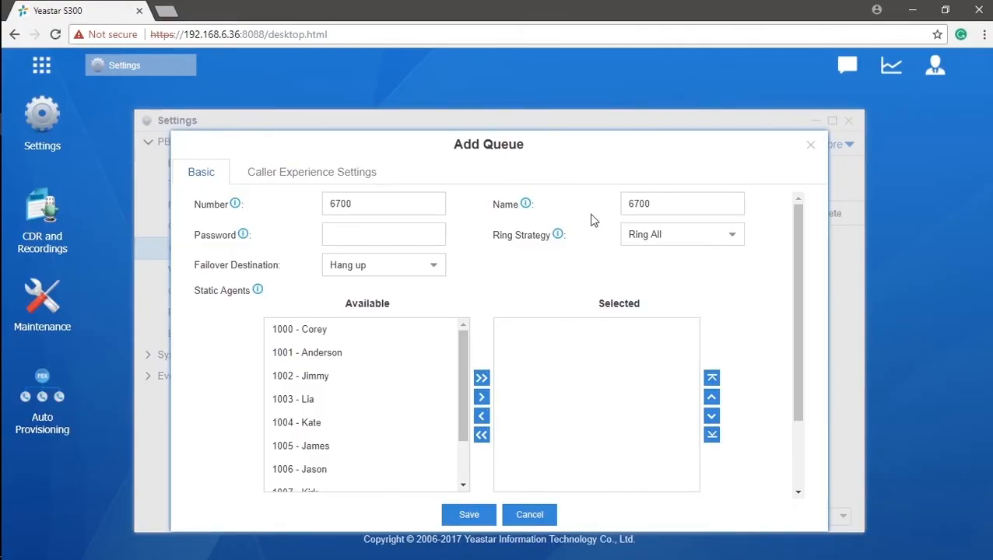
Add extensions 1001, 1002, 1003 and 1004 as static agents of queue 6700.
{"action": "left_click", "coordinate": [429, 359]}
{"action": "left_click", "coordinate": [433, 383]}
{"action": "left_click", "coordinate": [424, 403]}
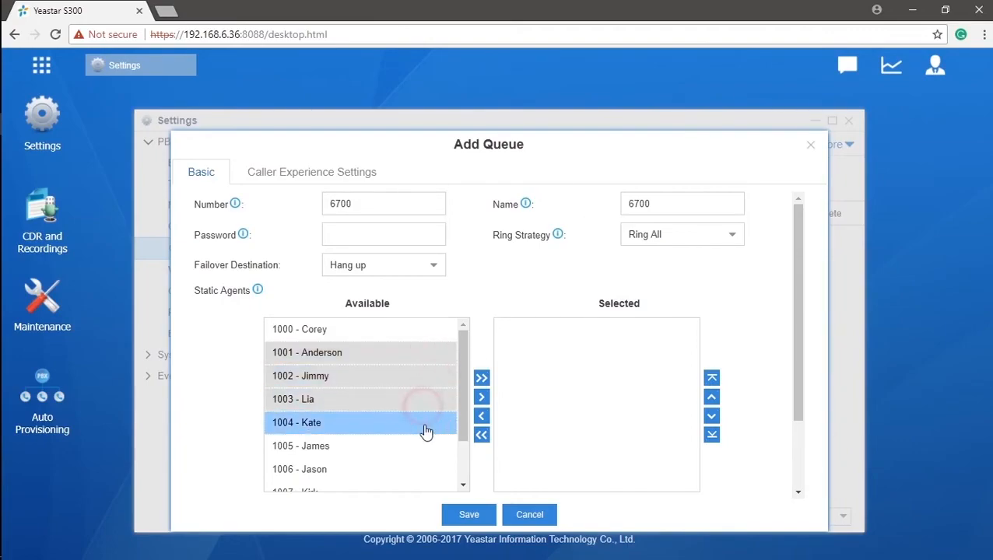
{"action": "left_click", "coordinate": [443, 424]}
{"action": "left_click", "coordinate": [480, 397]}
{"action": "left_click", "coordinate": [622, 433]}
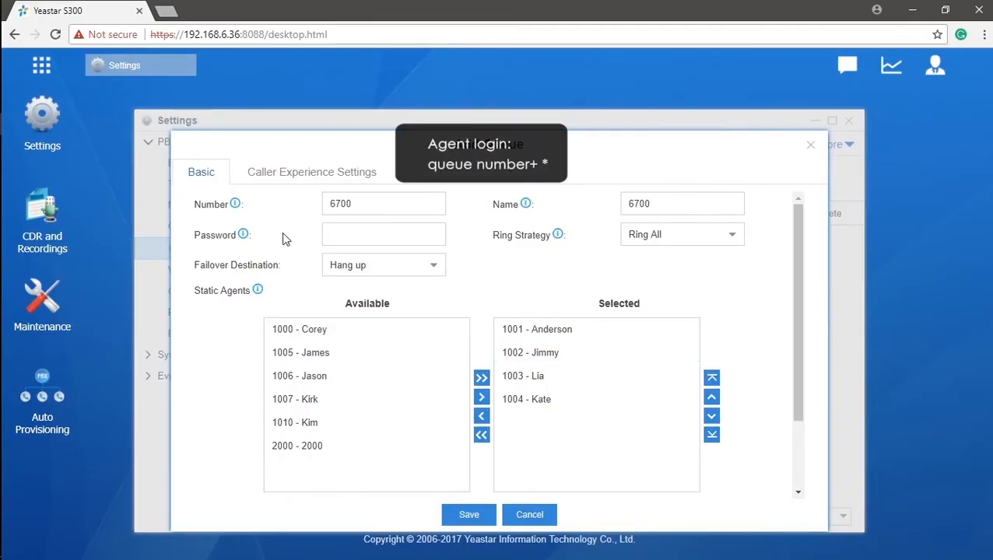
Enter a login password for dynamic agents and review the ring strategy choices.
{"action": "mouse_move", "coordinate": [242, 240]}
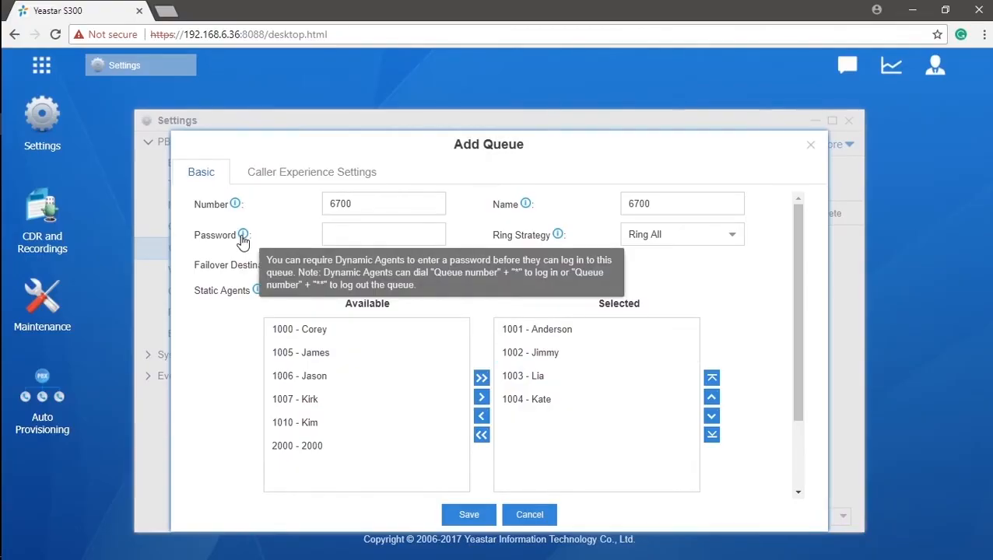
{"action": "left_click", "coordinate": [362, 234]}
{"action": "type", "text": "123"}
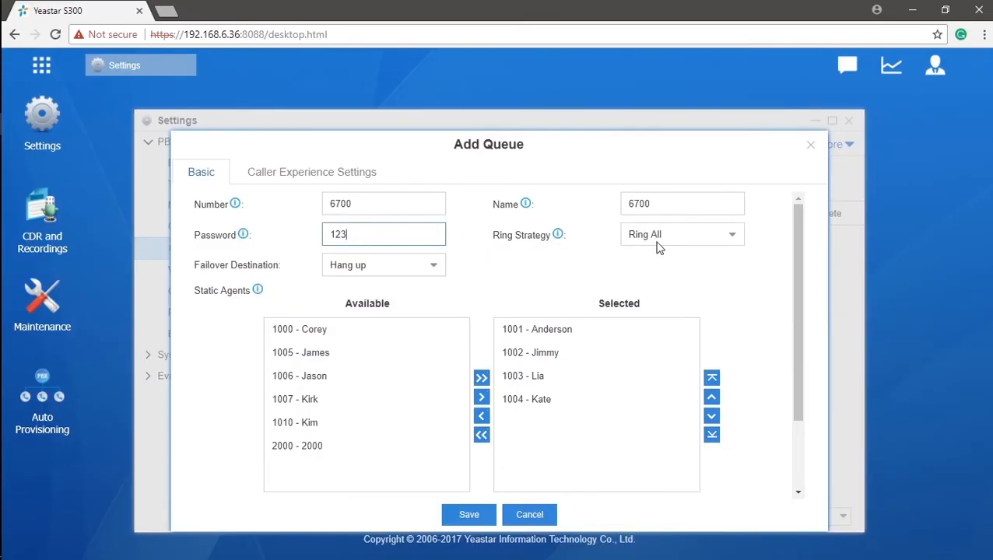
{"action": "left_click", "coordinate": [731, 242]}
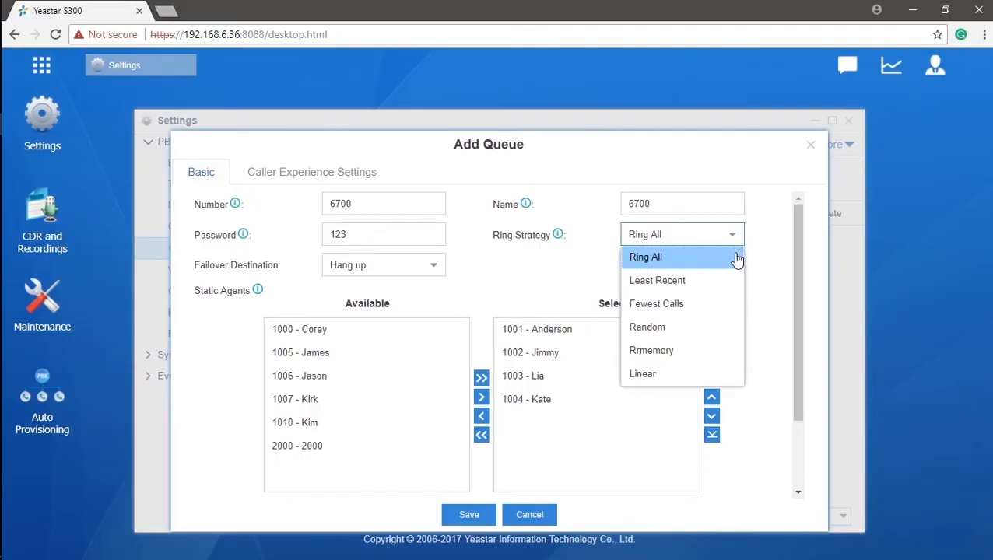
Set queue 6700's failover destination to Voicemail for extension 1000, keeping Ring All.
{"action": "mouse_move", "coordinate": [557, 237]}
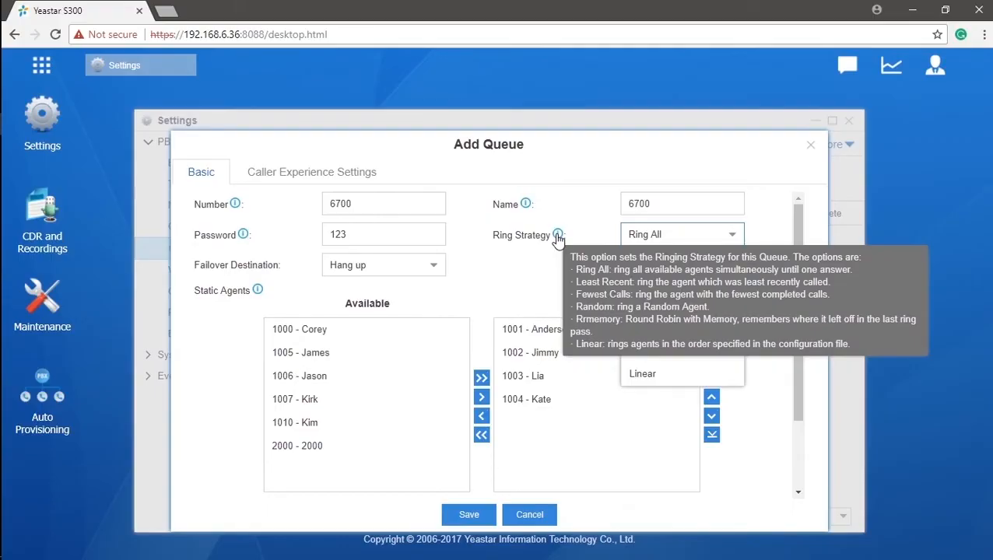
{"action": "left_click", "coordinate": [430, 268]}
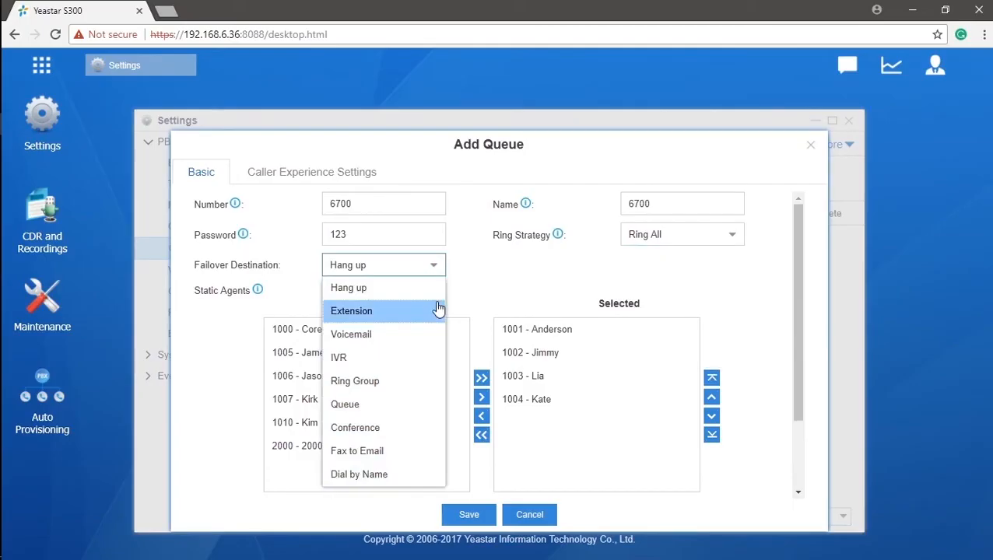
{"action": "left_click", "coordinate": [380, 335]}
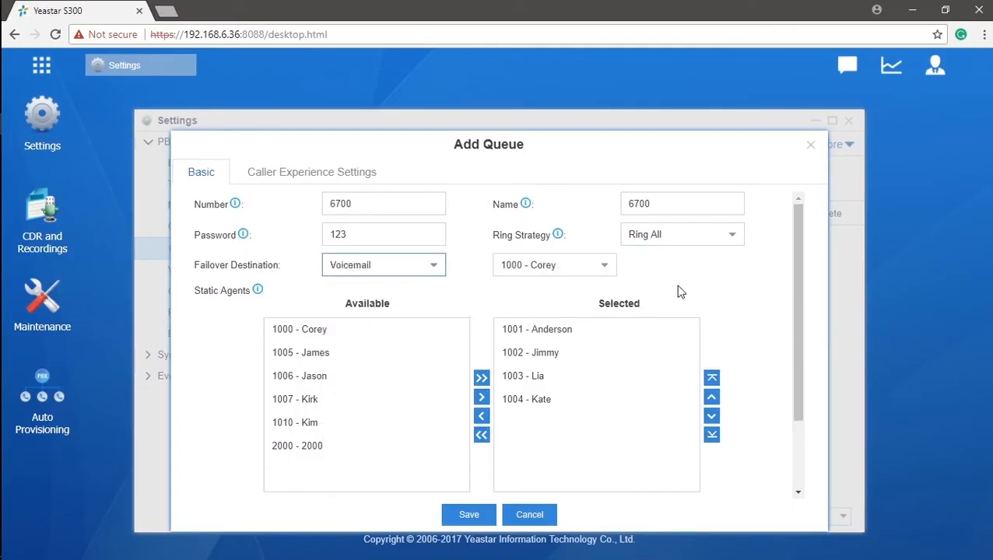
{"action": "left_click_drag", "start_coordinate": [802, 282], "coordinate": [803, 367]}
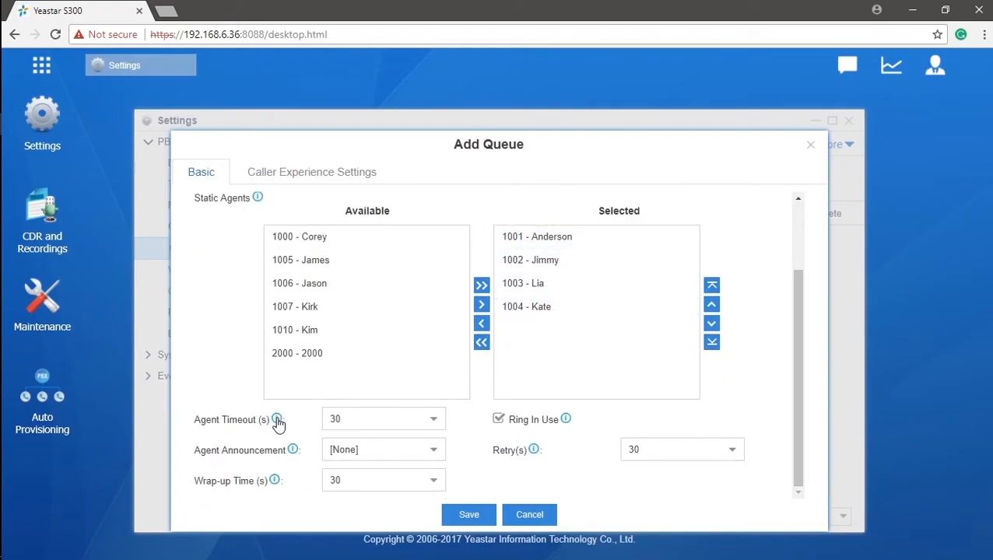
Check the Agent Timeout, Announcement and Retry help information for the new queue.
{"action": "mouse_move", "coordinate": [278, 424]}
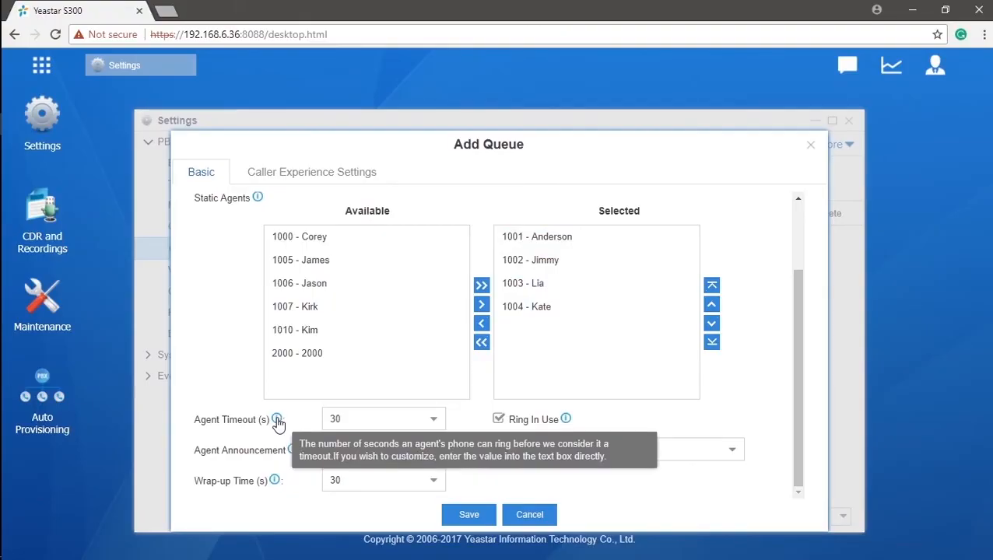
{"action": "mouse_move", "coordinate": [295, 453]}
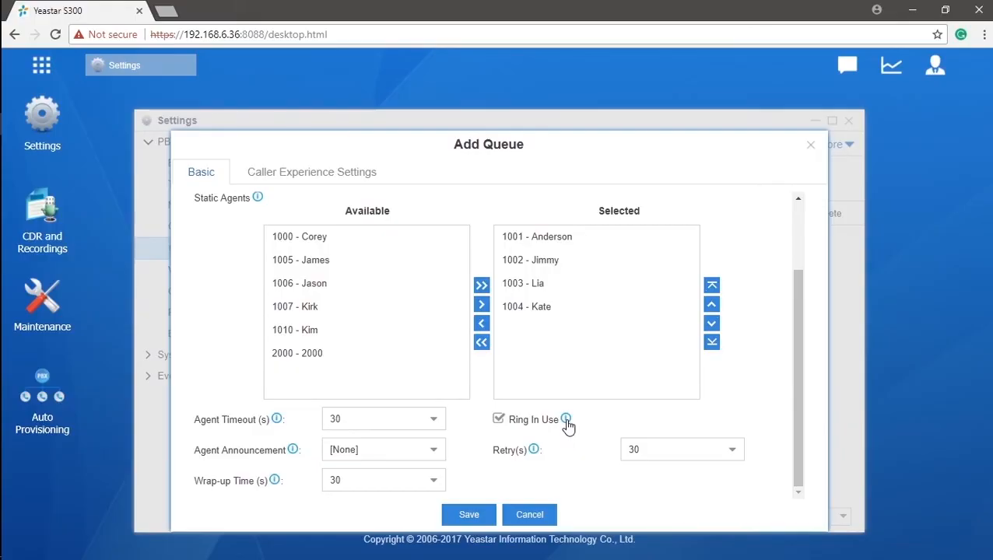
Show the queue's Caller Experience Settings and leave Music On Hold at [None].
{"action": "mouse_move", "coordinate": [536, 451]}
{"action": "left_click", "coordinate": [340, 185]}
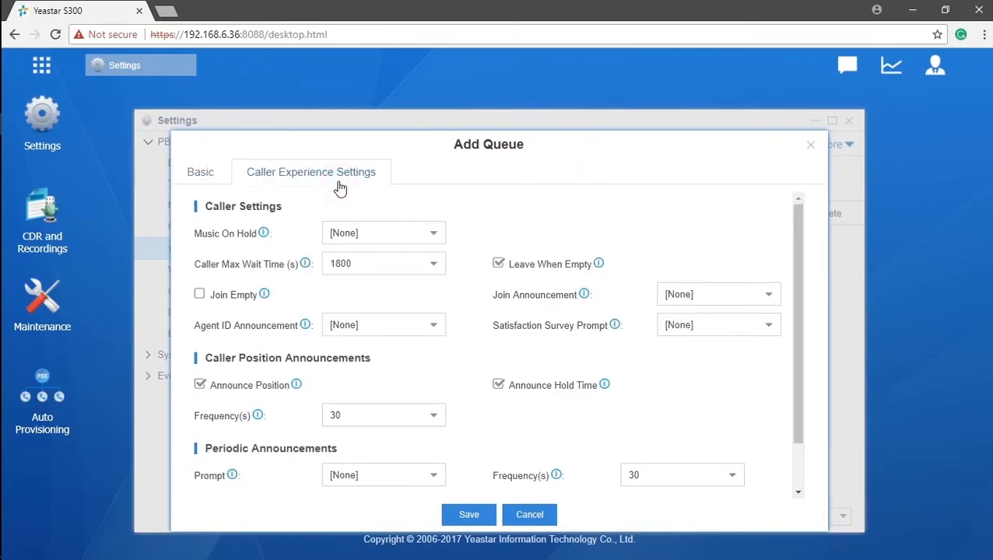
{"action": "left_click", "coordinate": [342, 233]}
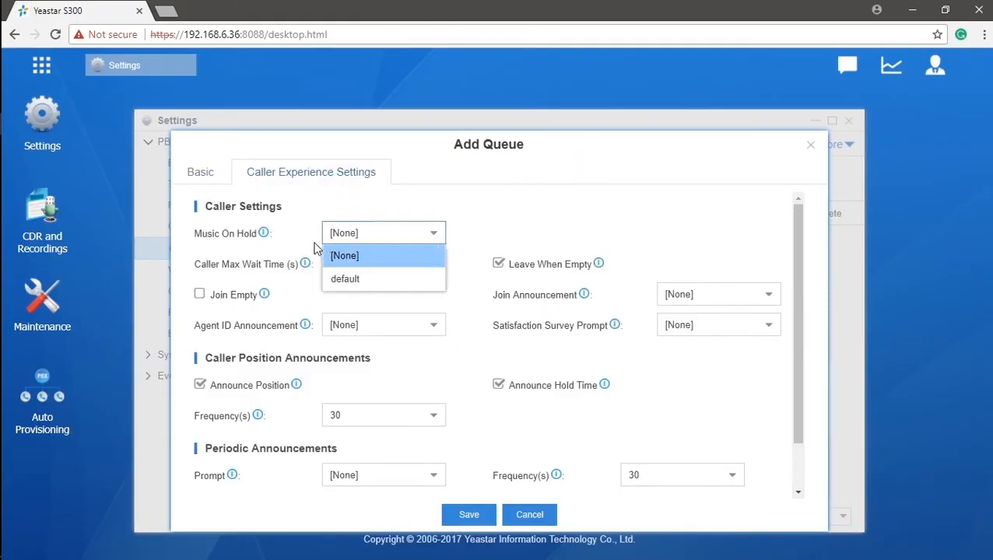
{"action": "mouse_move", "coordinate": [267, 239]}
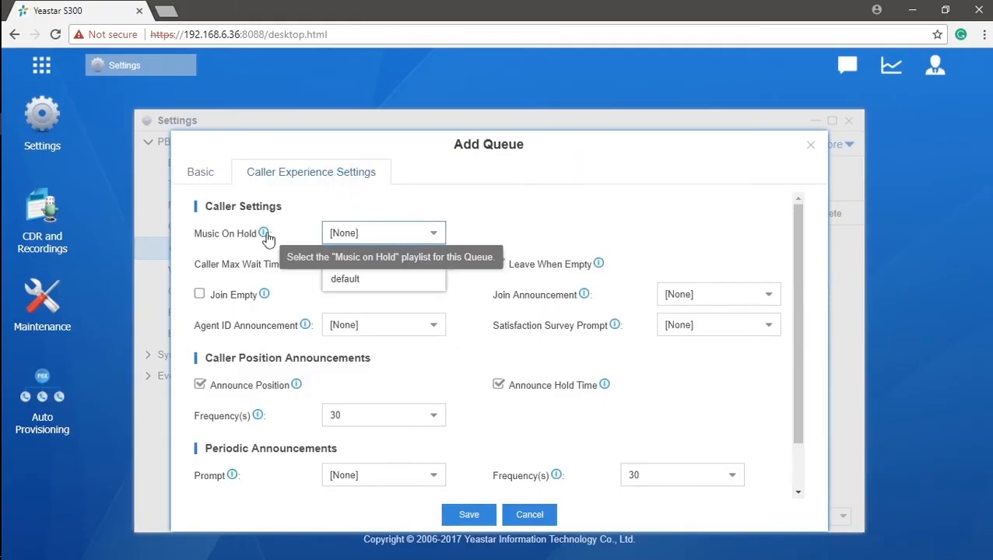
{"action": "left_click", "coordinate": [273, 240]}
{"action": "left_click", "coordinate": [470, 260]}
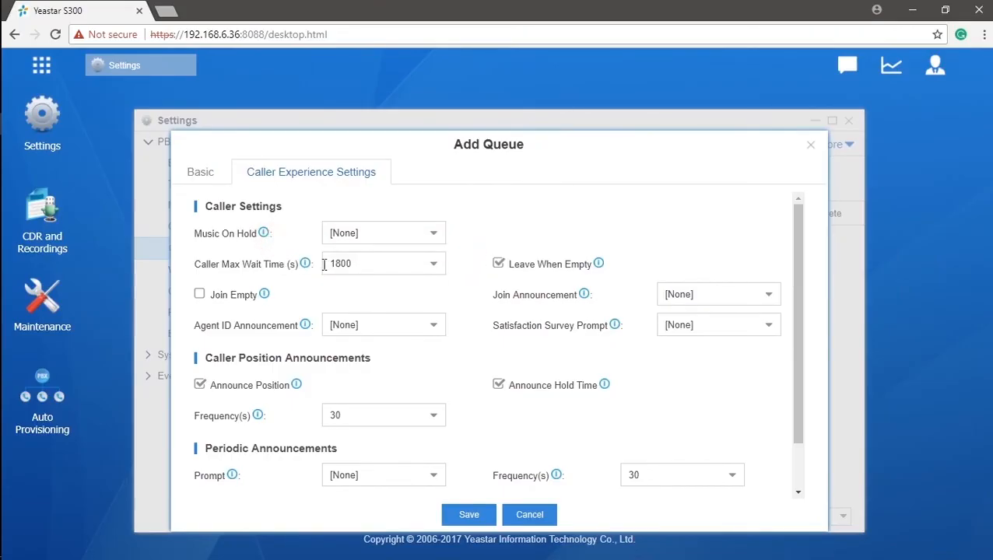
{"action": "mouse_move", "coordinate": [309, 268]}
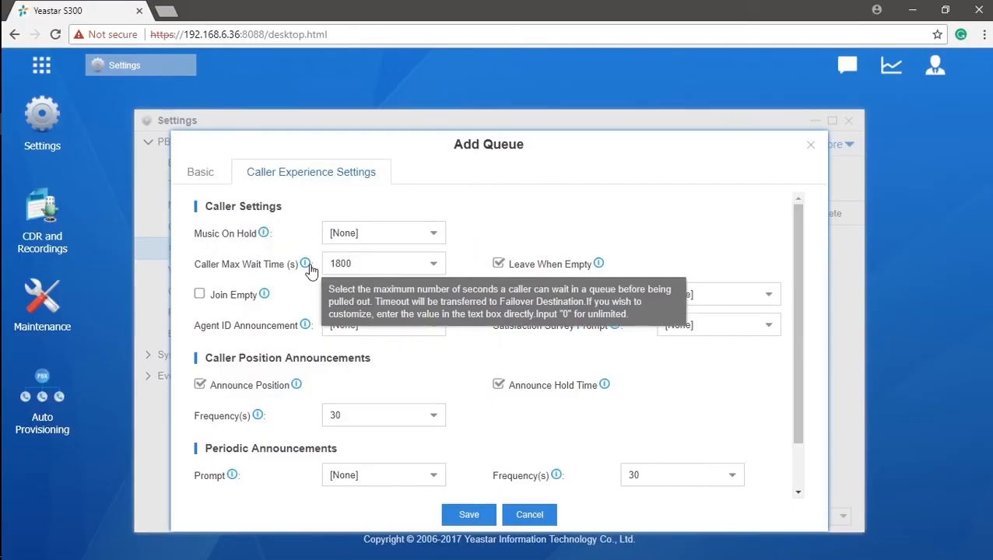
{"action": "mouse_move", "coordinate": [598, 269]}
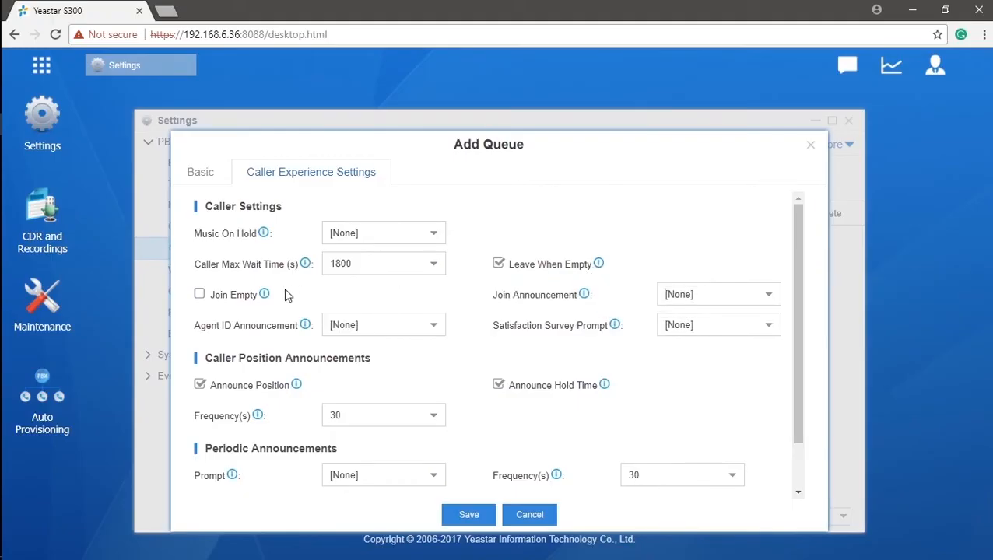
Enable Join Empty so callers can enter queue 6700 without agents.
{"action": "left_click", "coordinate": [209, 297]}
{"action": "mouse_move", "coordinate": [266, 297]}
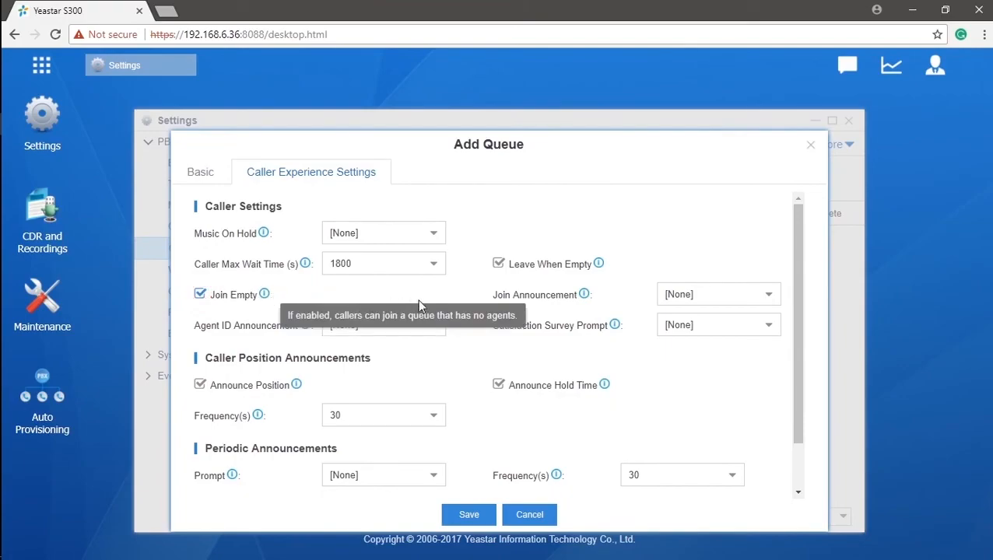
{"action": "mouse_move", "coordinate": [585, 300]}
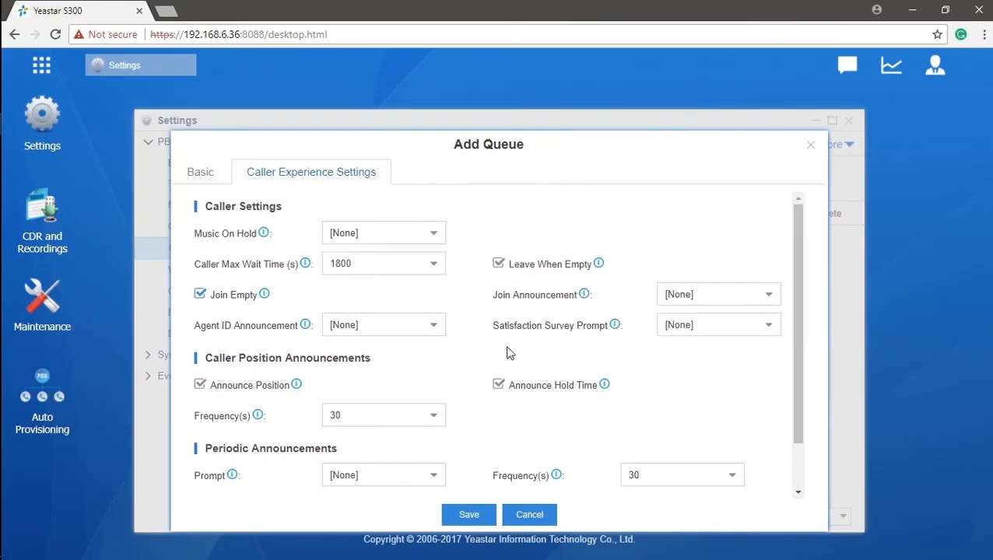
Look over the position announcement frequency and periodic announcement prompt options, leaving them unchanged.
{"action": "scroll", "coordinate": [505, 356], "scroll_direction": "down", "scroll_amount": 2}
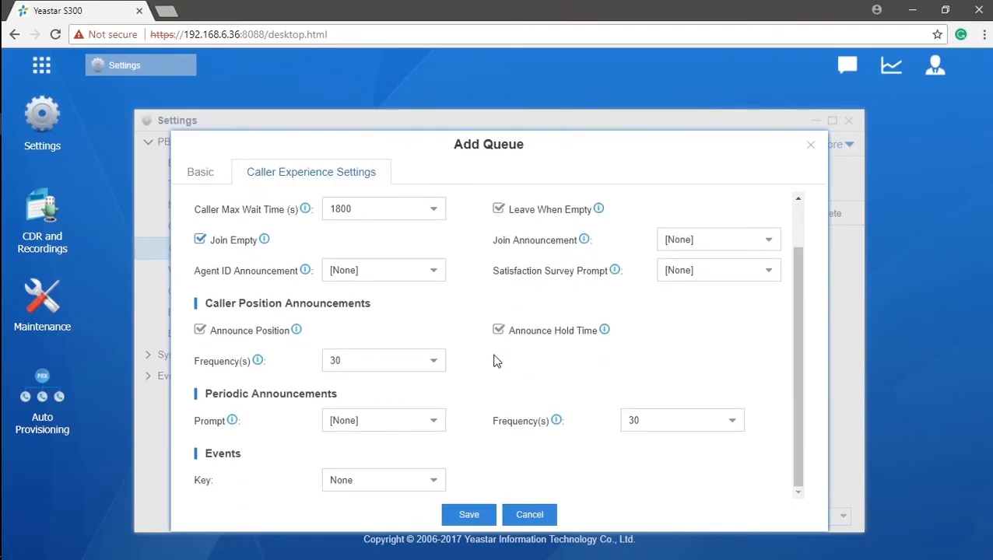
{"action": "mouse_move", "coordinate": [298, 339]}
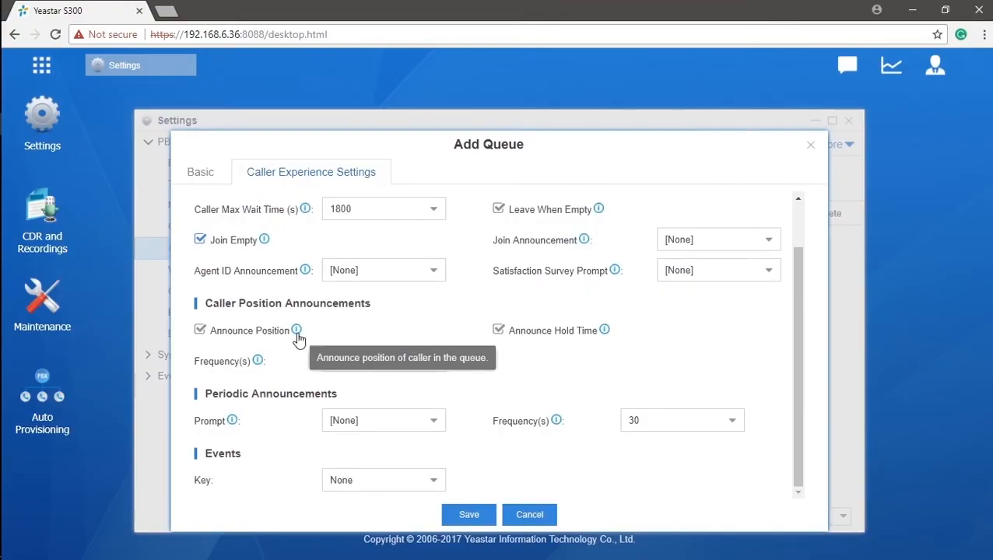
{"action": "mouse_move", "coordinate": [605, 332]}
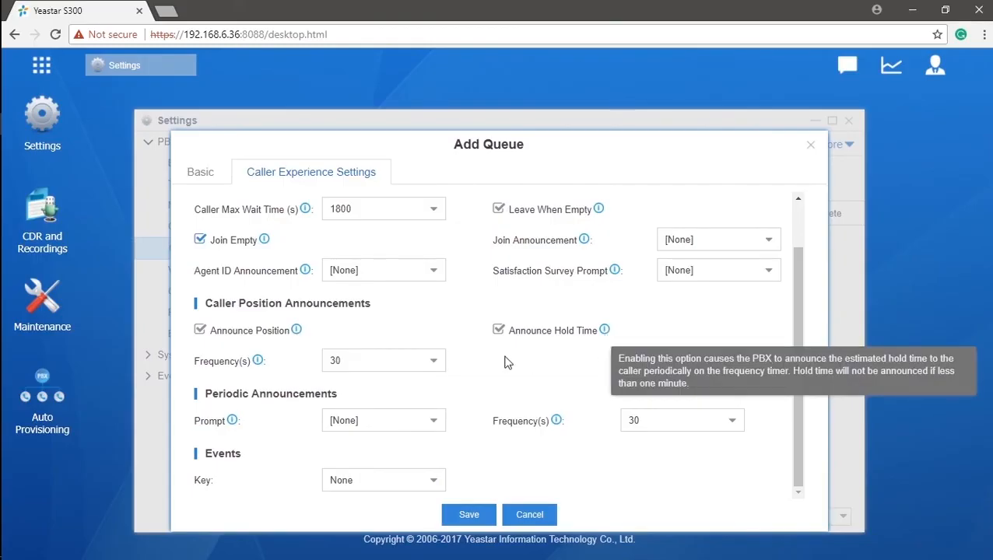
{"action": "left_click", "coordinate": [436, 366]}
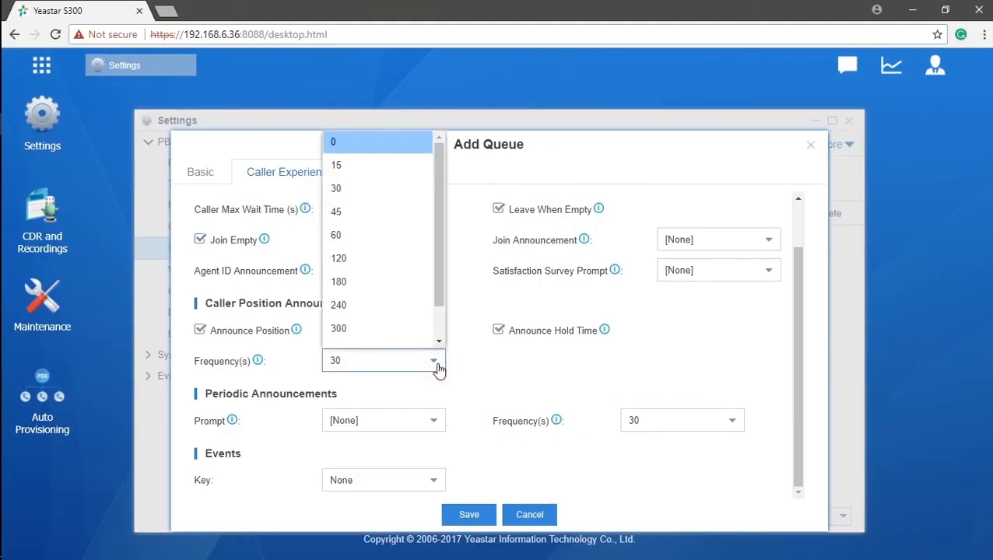
{"action": "mouse_move", "coordinate": [257, 366]}
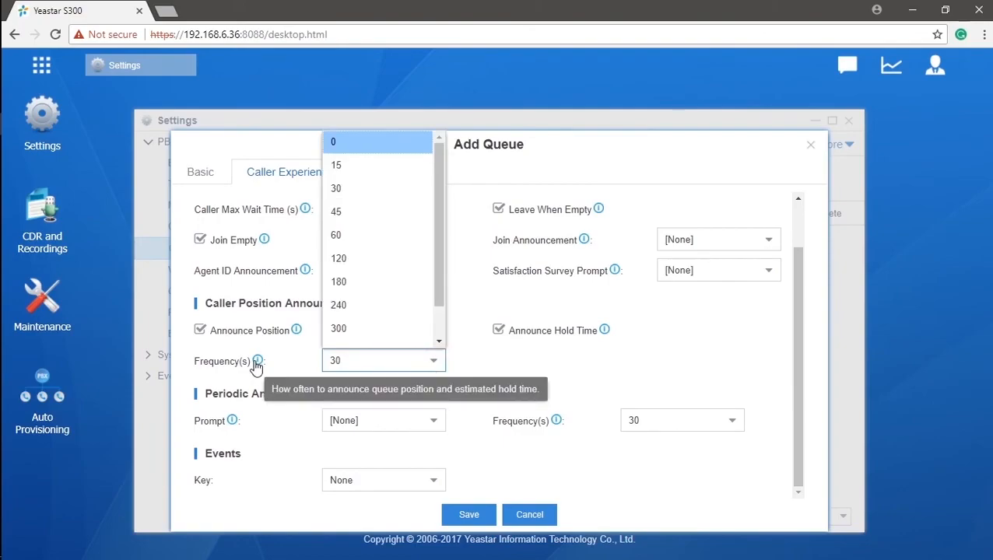
{"action": "left_click", "coordinate": [263, 422]}
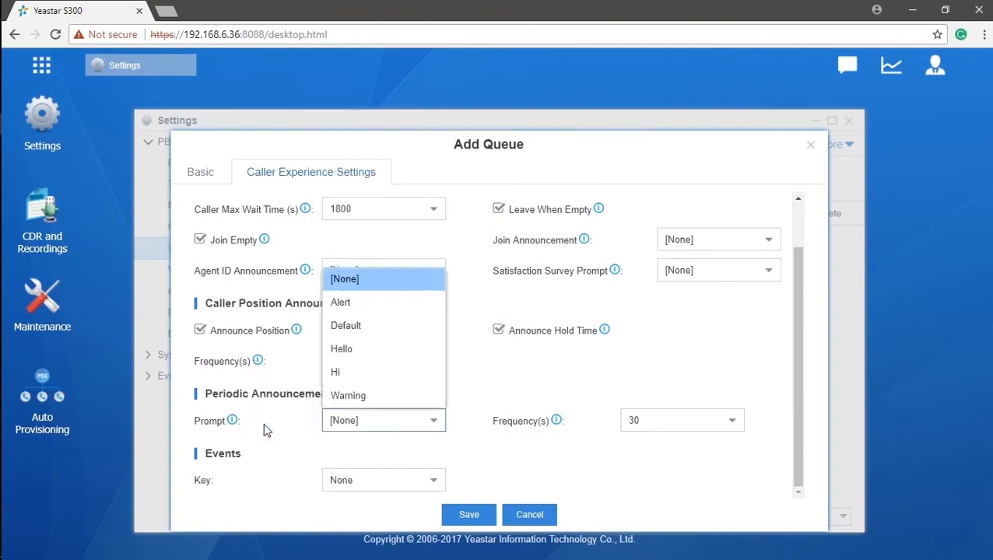
{"action": "mouse_move", "coordinate": [237, 425]}
{"action": "mouse_move", "coordinate": [560, 427]}
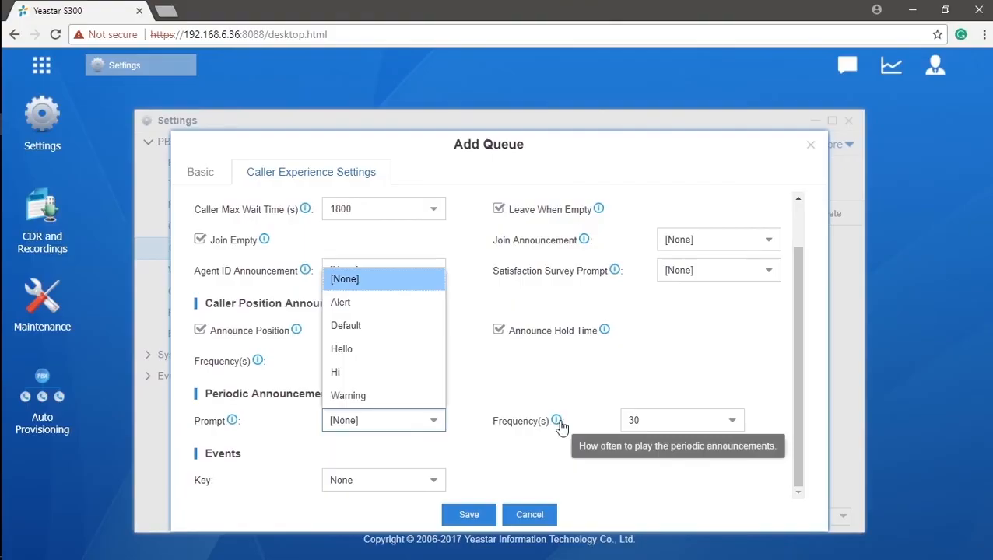
Route event key 0 to extension 1002, then save queue 6700 and apply the changes.
{"action": "left_click", "coordinate": [442, 487]}
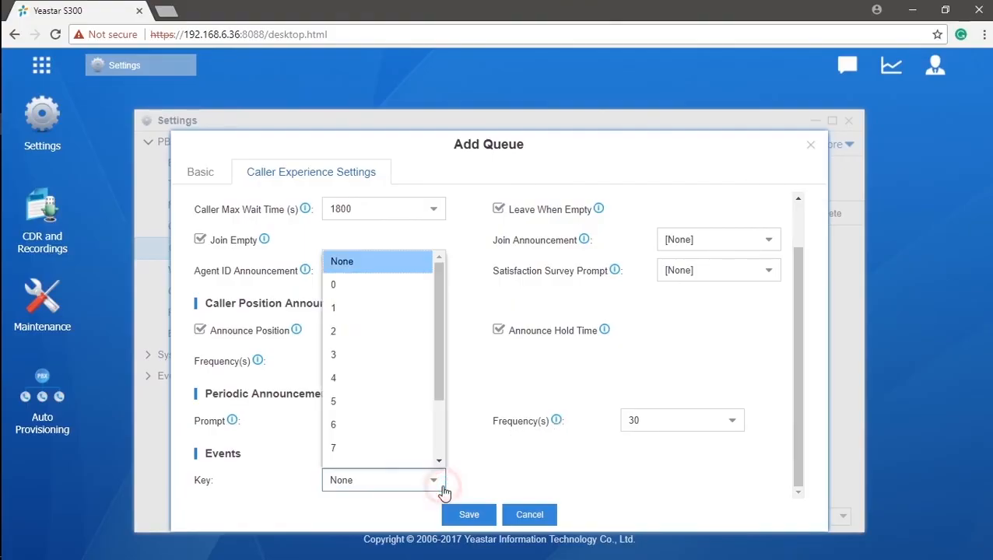
{"action": "left_click", "coordinate": [412, 285]}
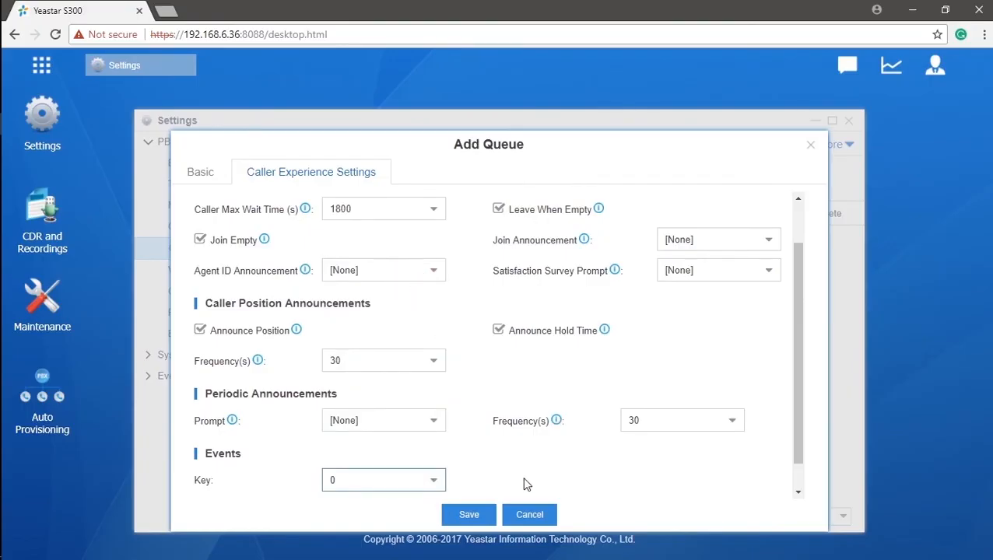
{"action": "scroll", "coordinate": [525, 482], "scroll_direction": "down", "scroll_amount": 1}
{"action": "left_click", "coordinate": [436, 484]}
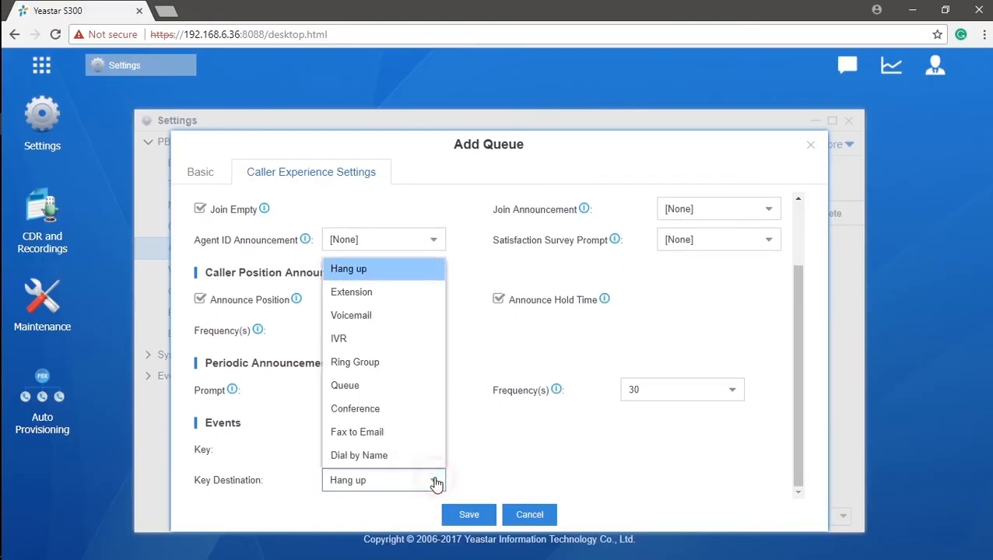
{"action": "left_click", "coordinate": [422, 296]}
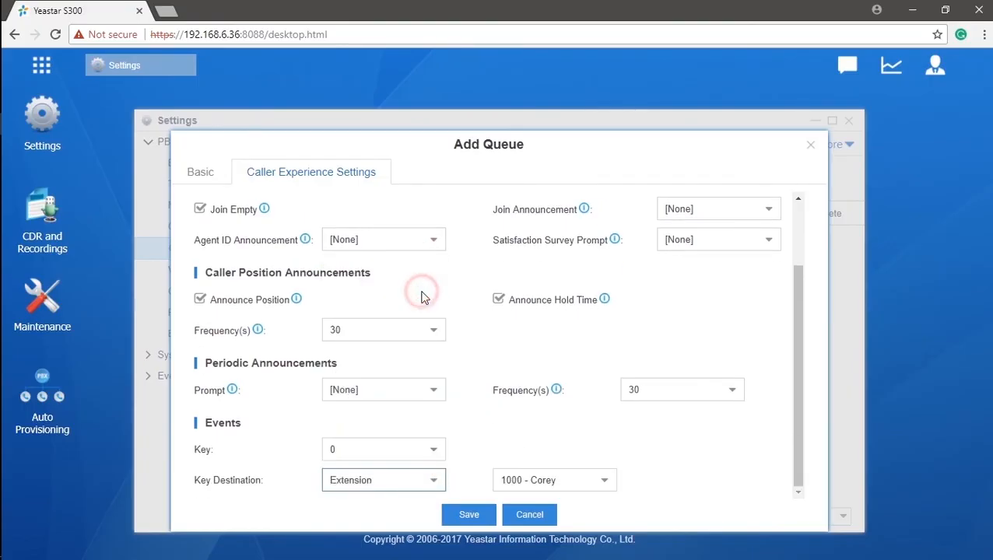
{"action": "left_click", "coordinate": [604, 482]}
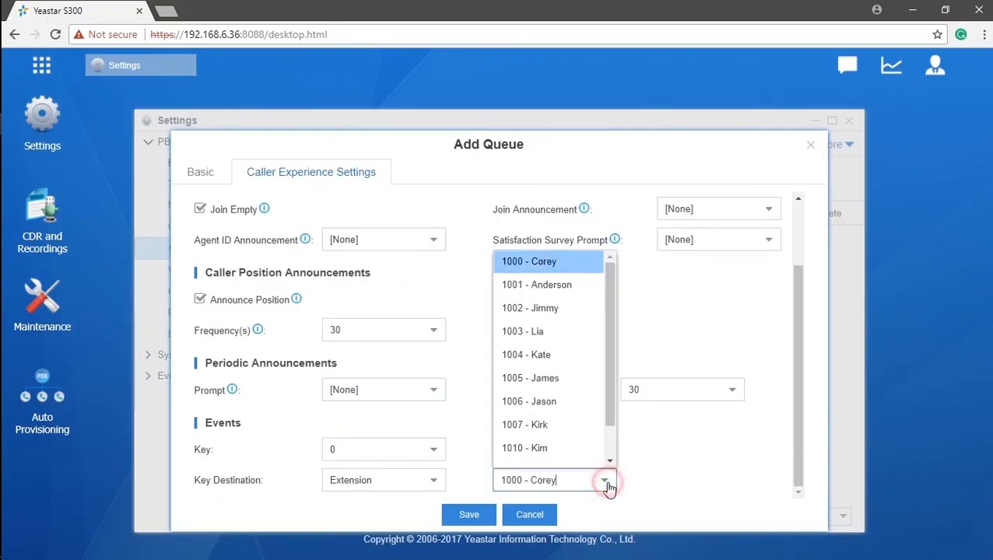
{"action": "left_click", "coordinate": [585, 309]}
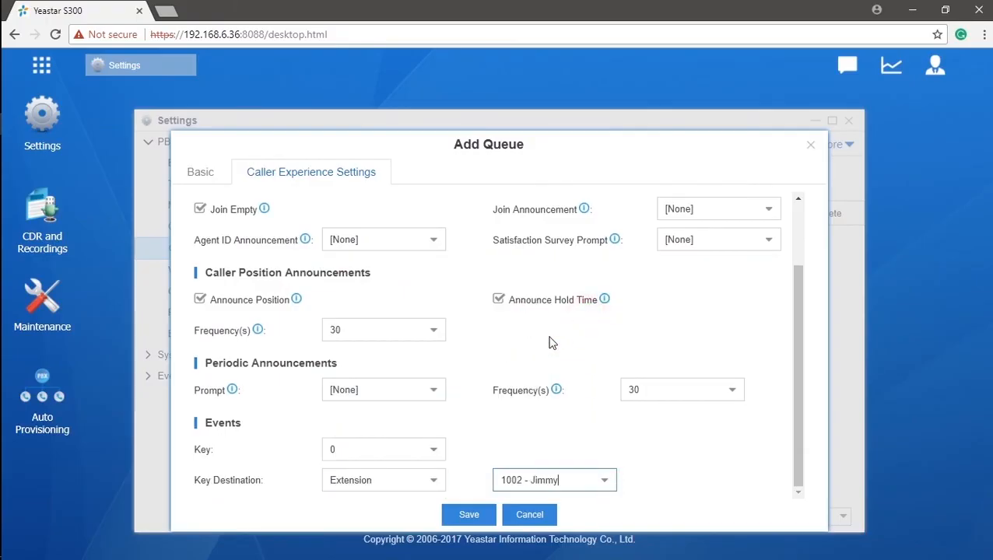
{"action": "left_click", "coordinate": [434, 484]}
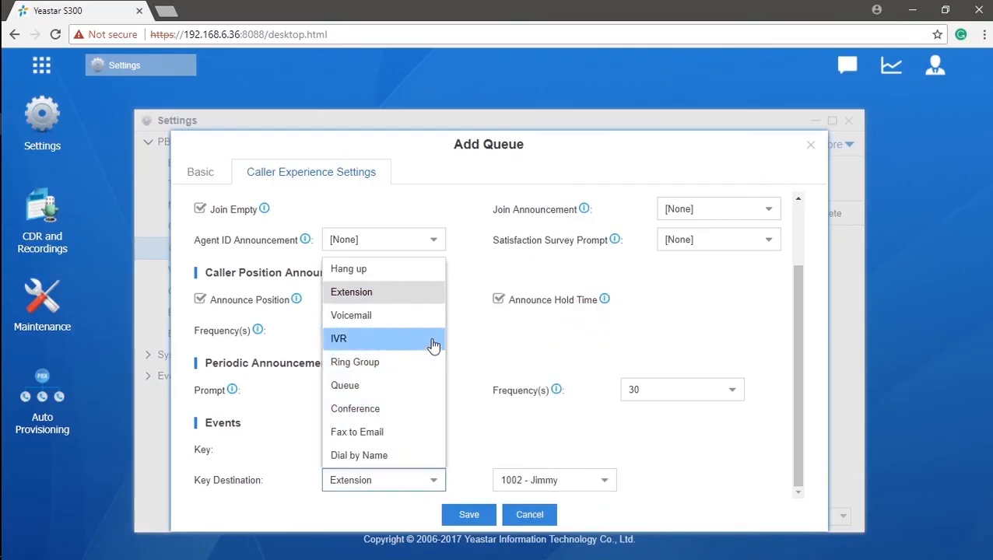
{"action": "left_click", "coordinate": [456, 484]}
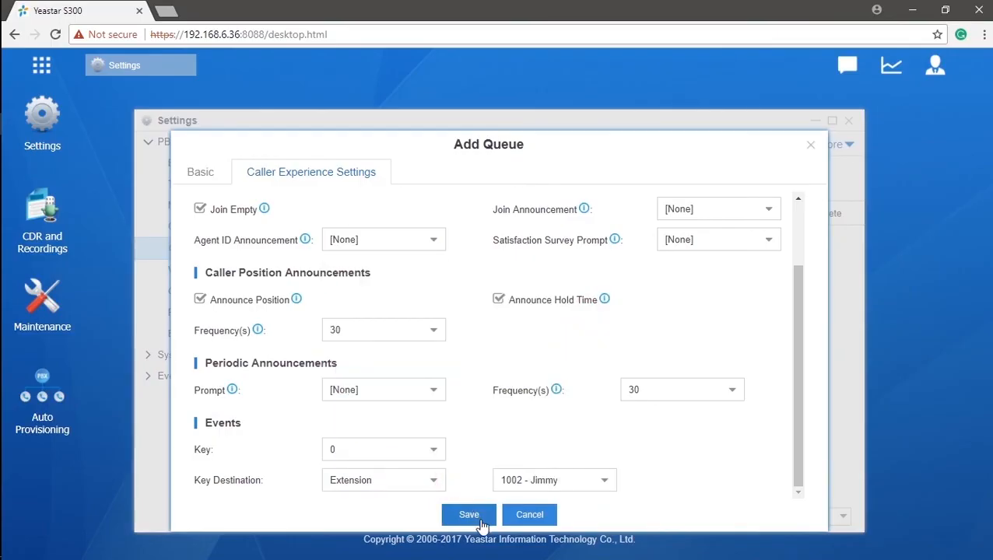
{"action": "left_click", "coordinate": [469, 514]}
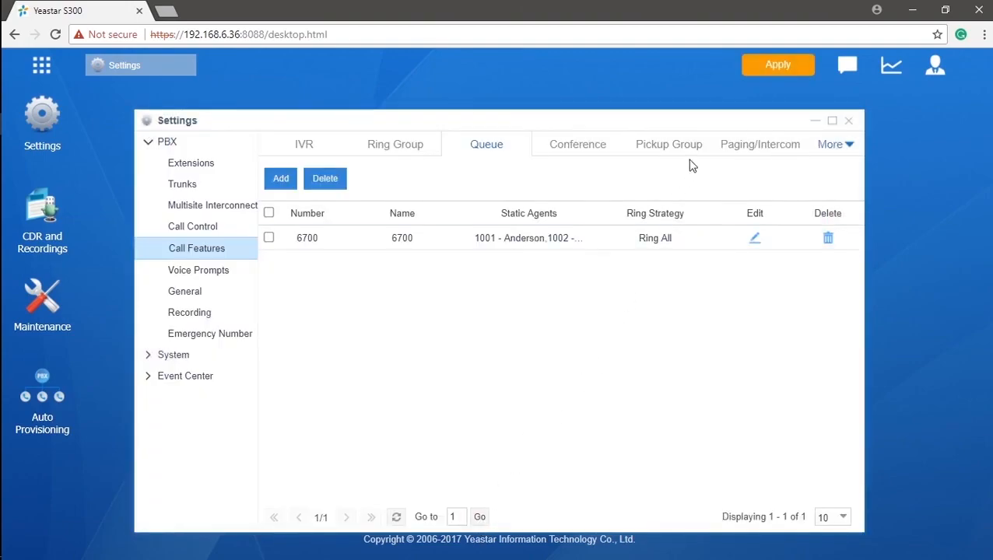
{"action": "left_click", "coordinate": [777, 65]}
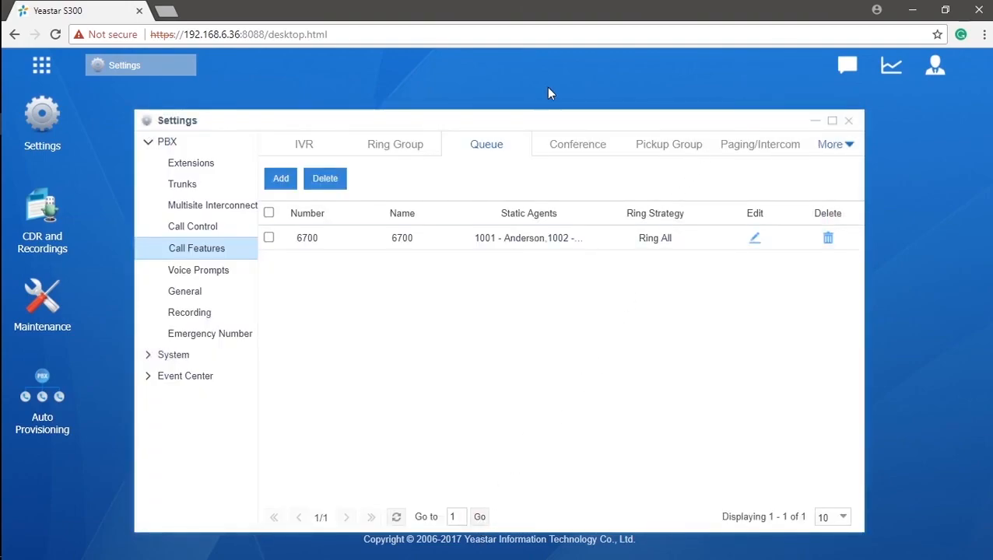